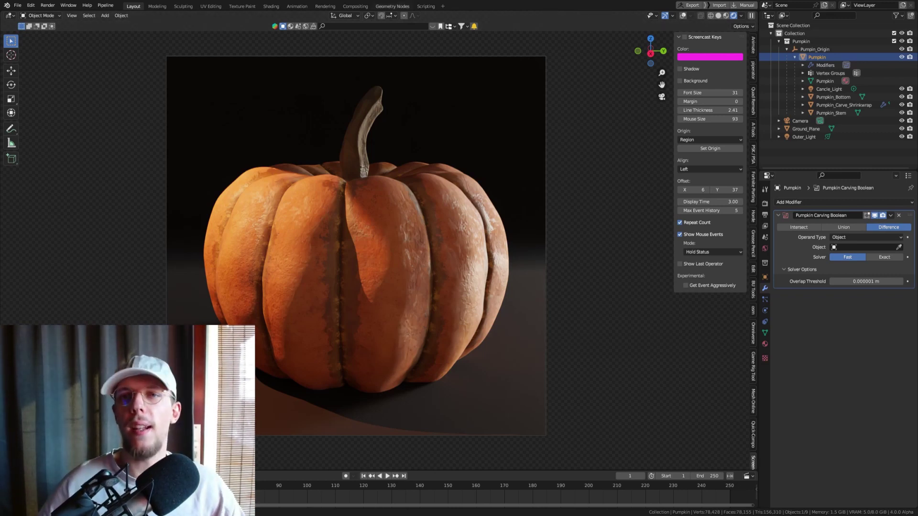
Step: Show overlays, select Pumpkin_Carve_Shrinkwrap, and switch viewport shading from Rendered to Solid
left_click(685, 16)
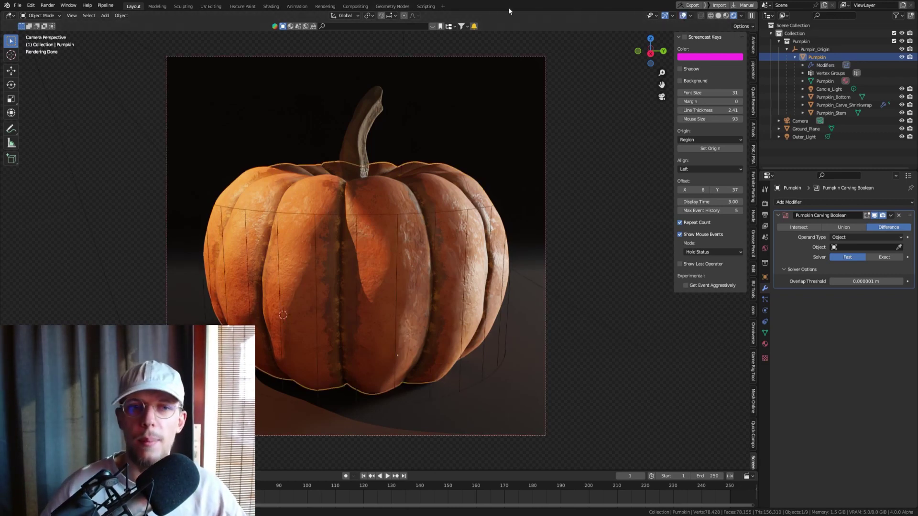
left_click(360, 214)
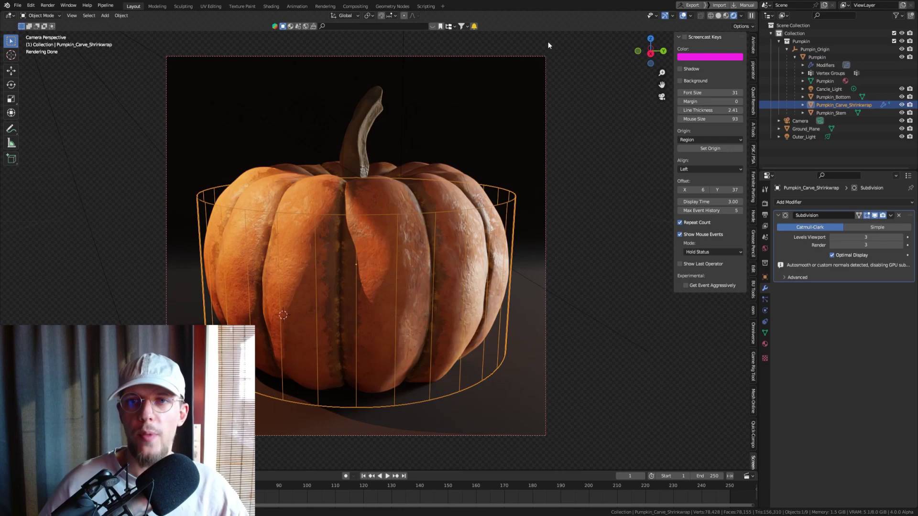
left_click(719, 15)
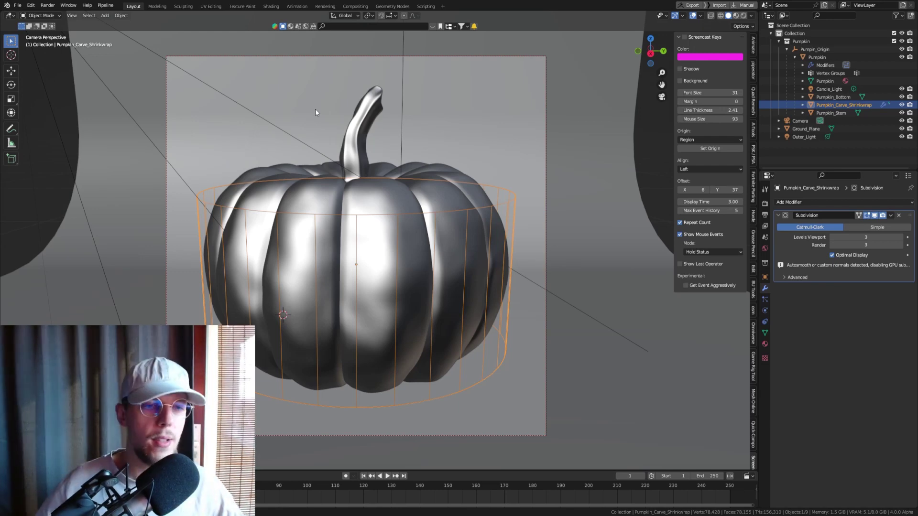
Step: Add a plane mesh, move it away from the pumpkin, and rotate it 90° about Y
scroll(377, 206, "down", 3)
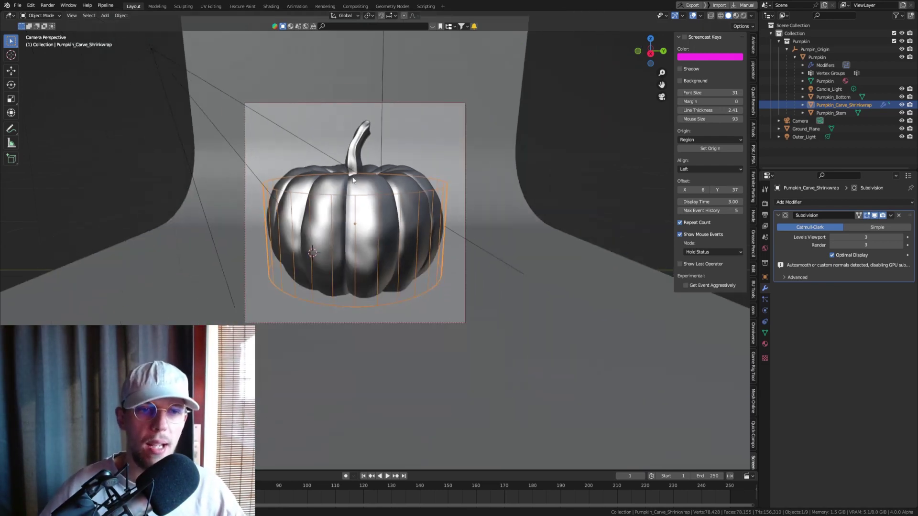
middle_click_drag(378, 207, 393, 194)
key("shift+a")
left_click(430, 175)
scroll(430, 174, "down", 4)
scroll(393, 194, "down", 2)
left_click_drag(393, 195, 461, 205)
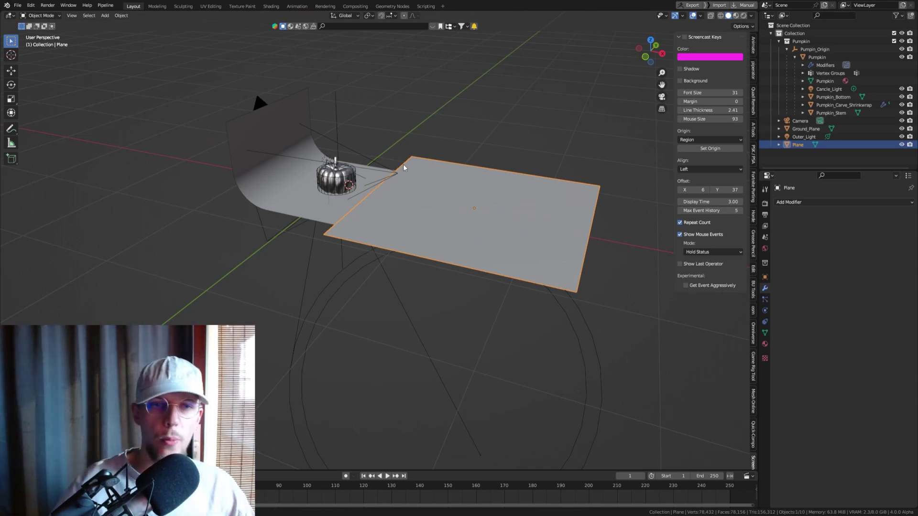
type("ry90")
key("Return")
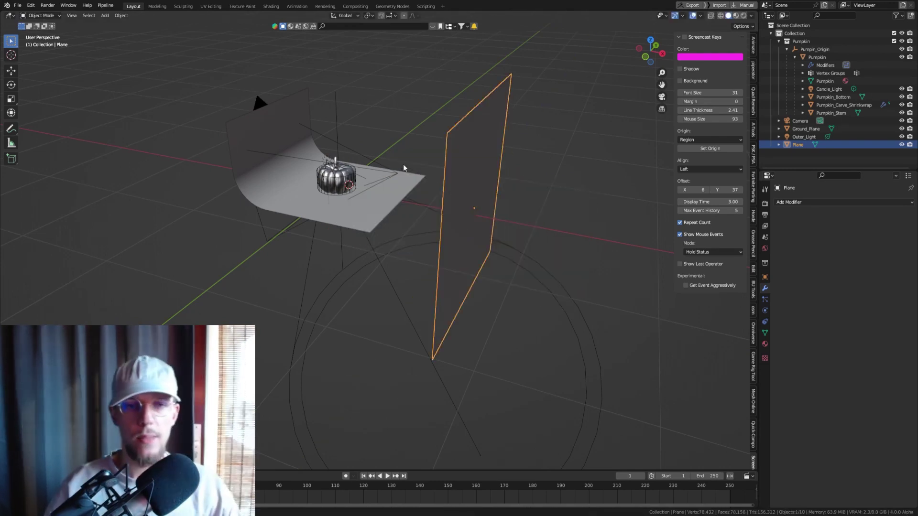
Step: In Right view, scale the plane to about 0.77 in front of the pumpkin's face
left_click(684, 37)
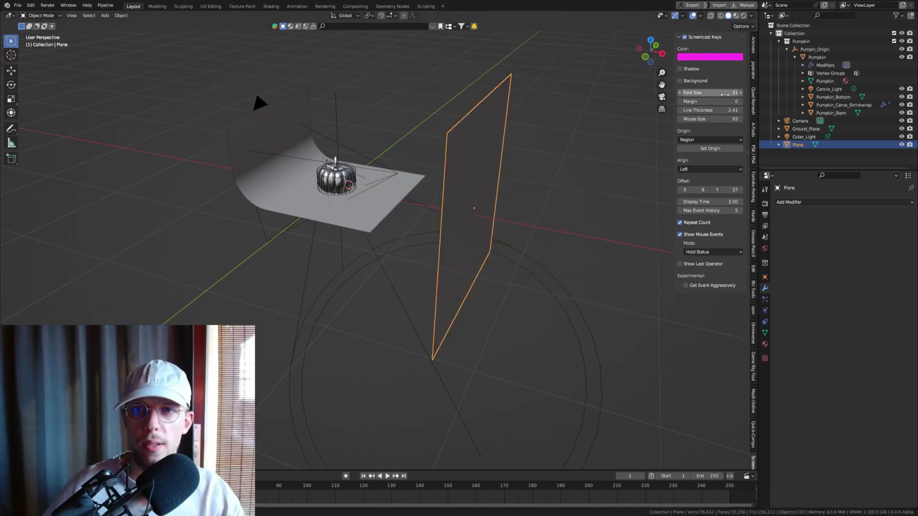
middle_click_drag(474, 157, 442, 163)
key("KP_3")
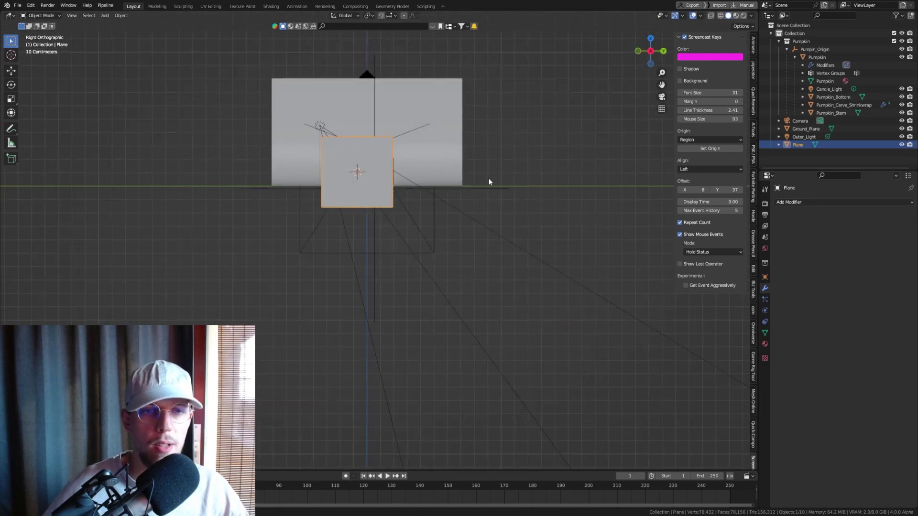
key("s")
left_click(389, 176)
scroll(389, 176, "up", 5)
key("s")
left_click(425, 154)
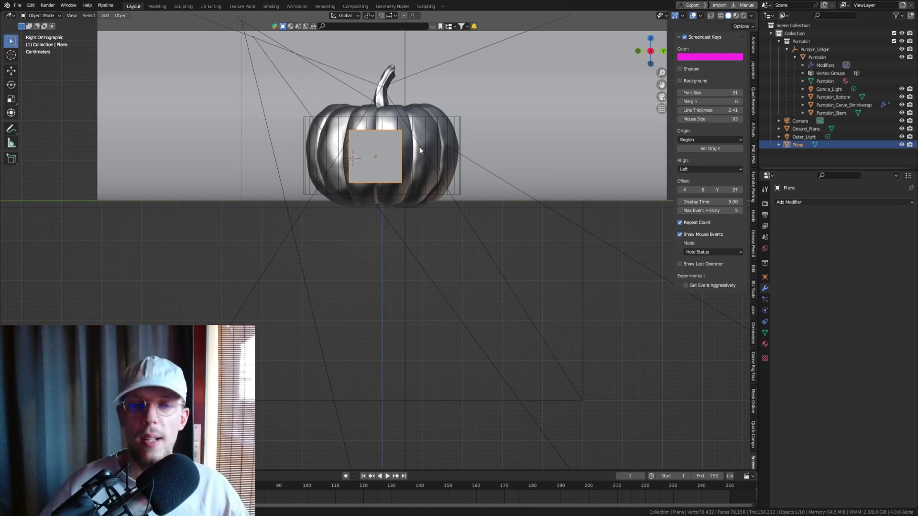
scroll(401, 162, "up", 4)
middle_click_drag(374, 123, 359, 161, "shift")
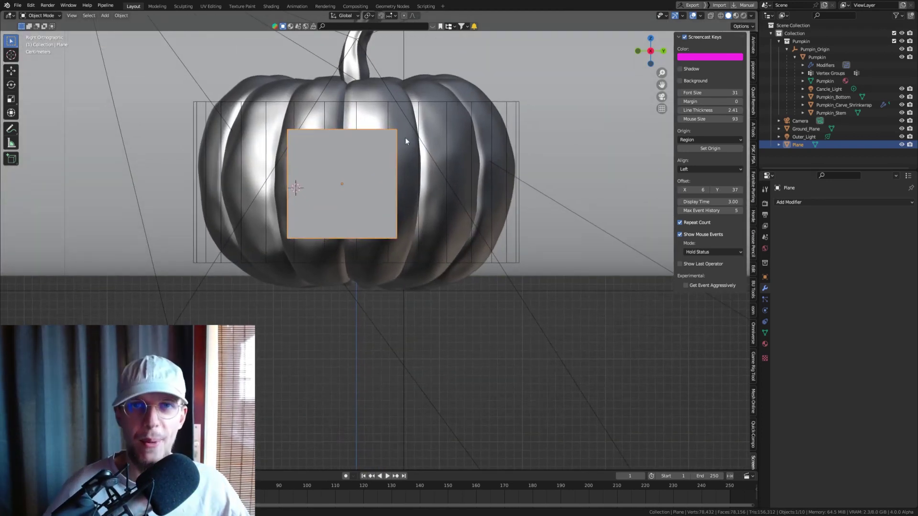
scroll(405, 137, "up", 2)
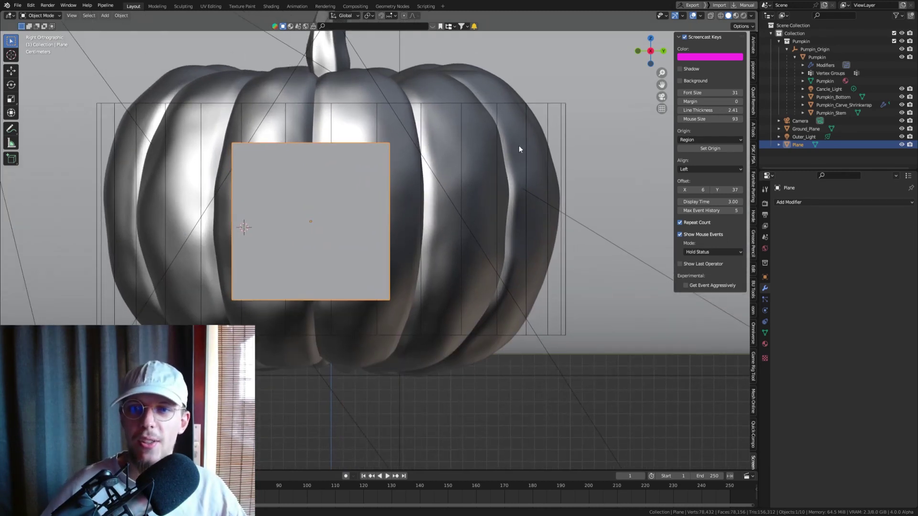
Step: Add a Subdivision modifier at level 3 to round the plane into a circle
left_click(802, 201)
left_click(760, 347)
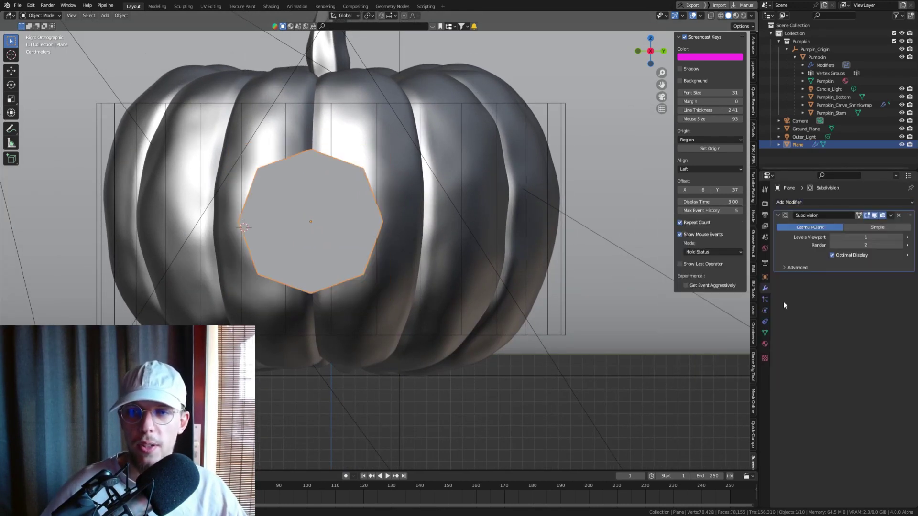
left_click_drag(858, 237, 875, 237)
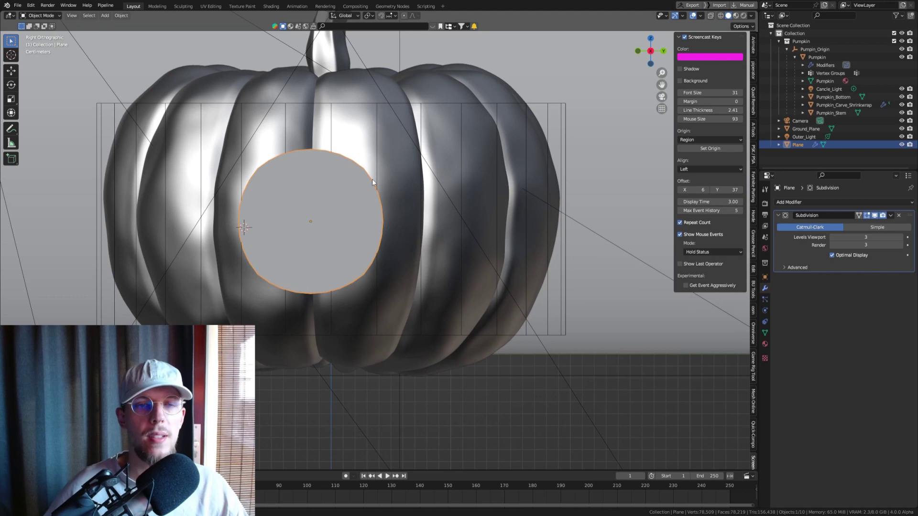
Step: Move and scale the circle into the left eye position
key("g")
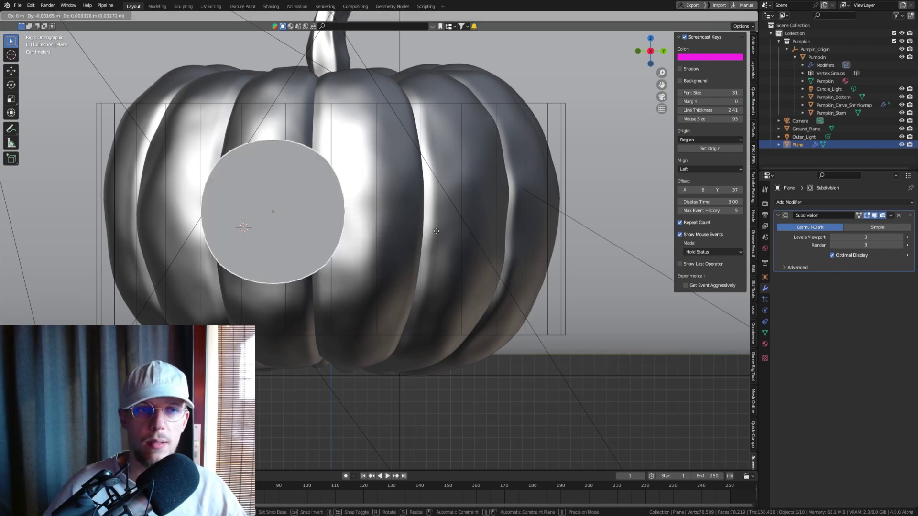
key("s")
key("g")
key("s")
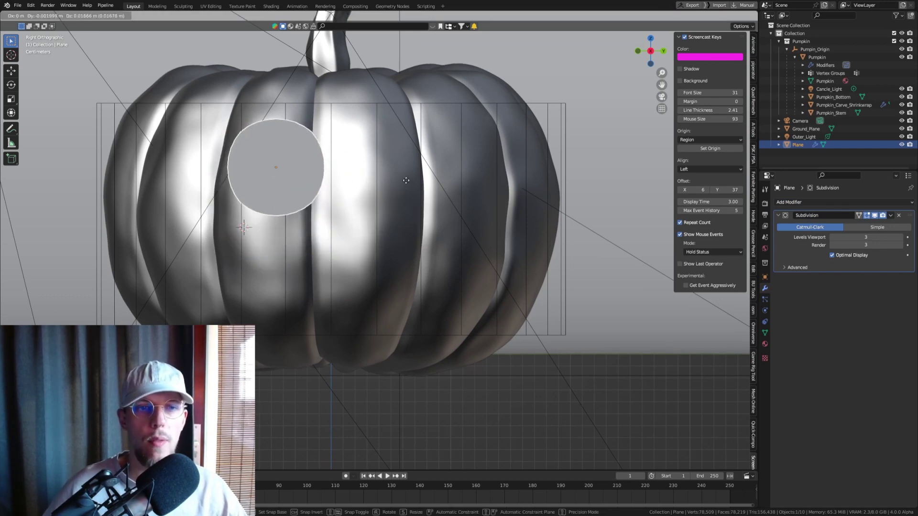
key("g")
key("s")
left_click(443, 191)
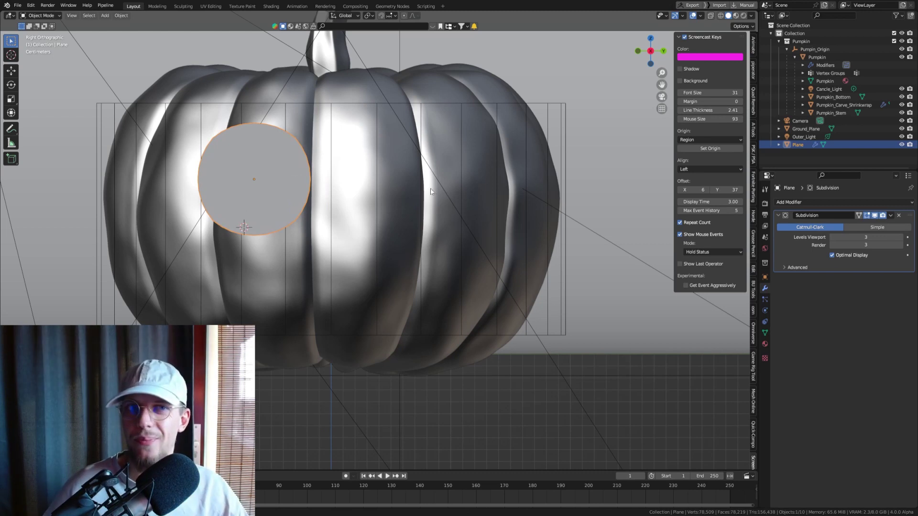
Step: In Edit Mode, duplicate the eye circle sideways along Y as the right eye
key("Tab")
key("shift+d")
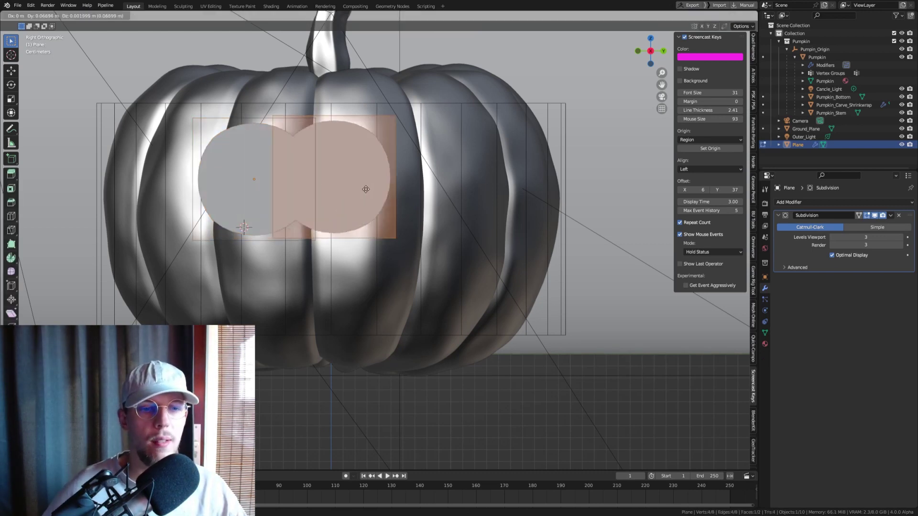
key("y")
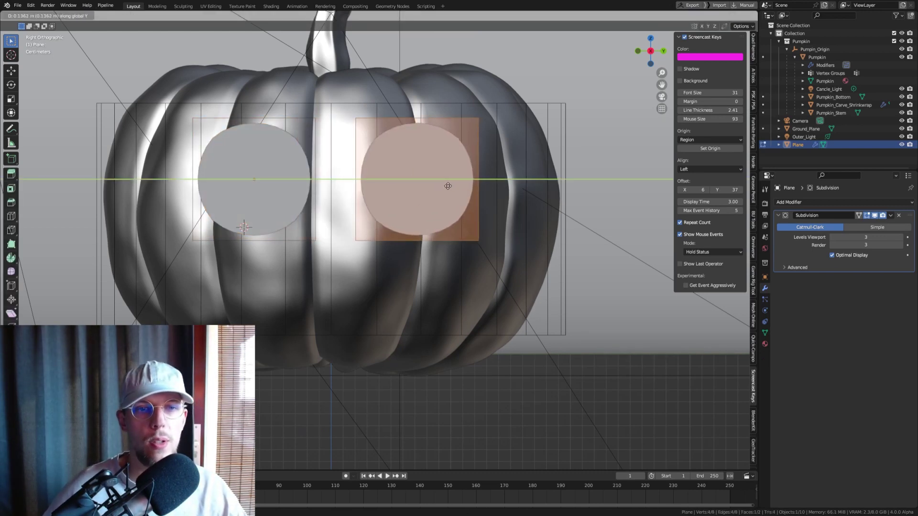
left_click(447, 185)
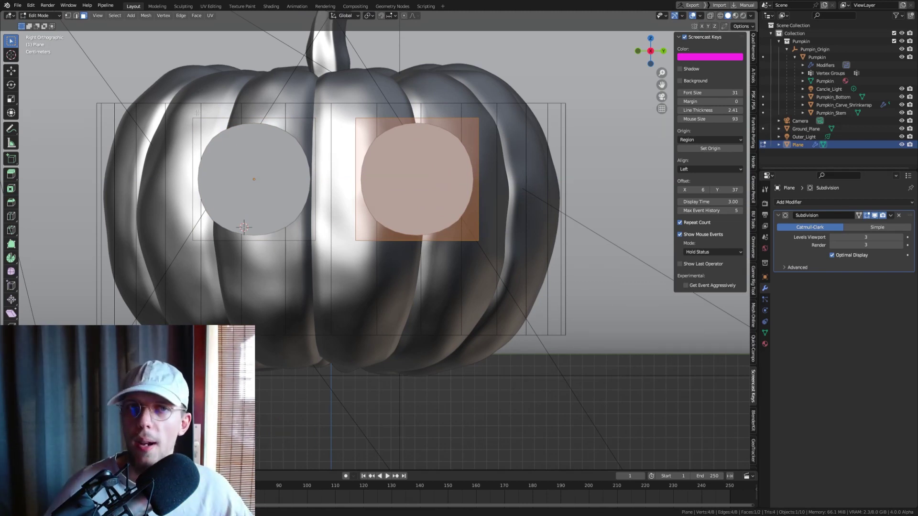
Step: Place a smaller circle below the eyes for the mouth
key("g")
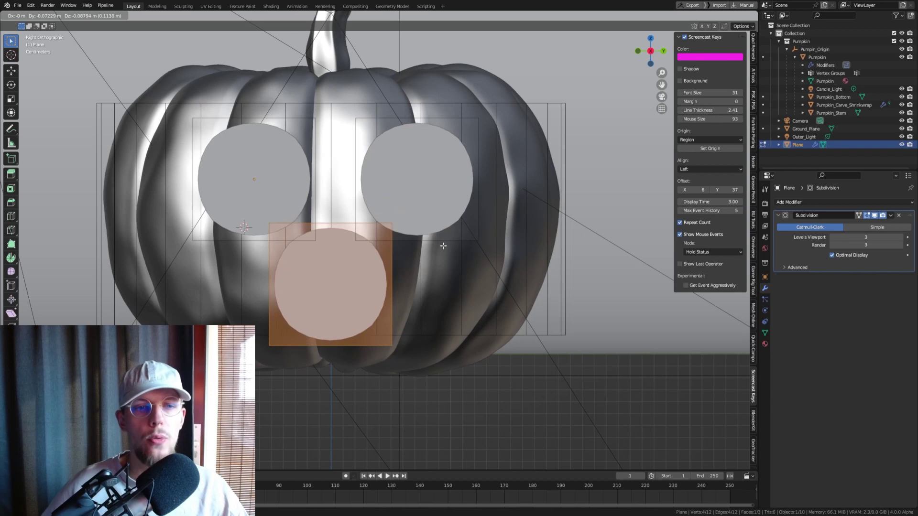
left_click(447, 243)
key("s")
left_click(433, 238)
key("s")
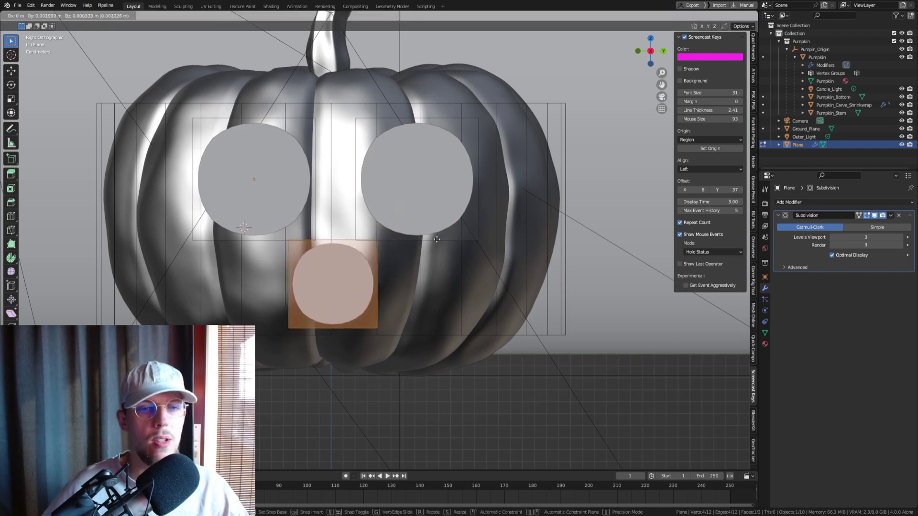
left_click(439, 236)
key("g")
left_click(440, 238)
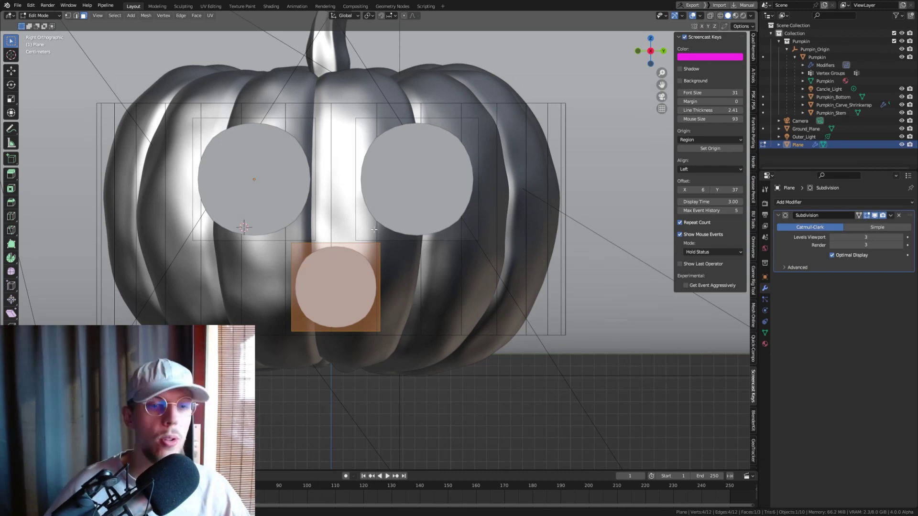
Step: Stretch the mouth circle along X into a wide oval
key("s")
key("x")
left_click(559, 276)
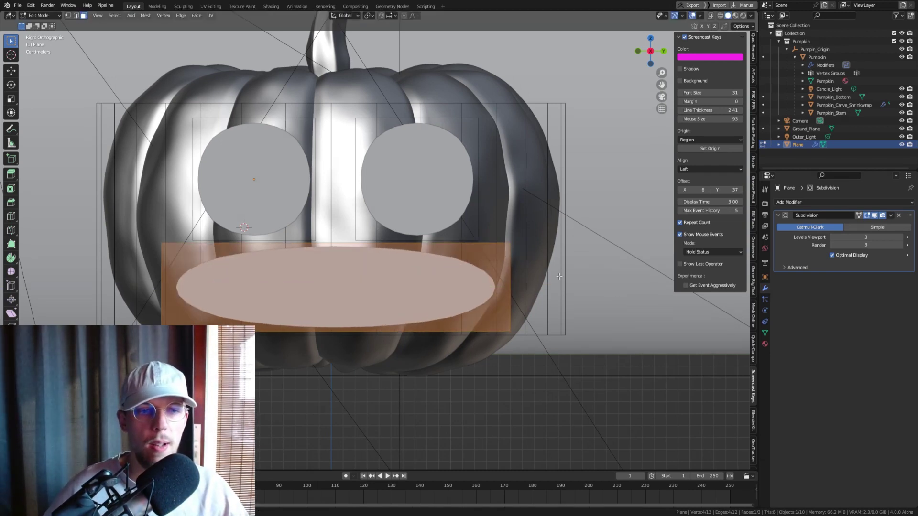
Step: Add a vertical loop cut through the mouth and raise its bottom corner vertices
key("ctrl+r")
left_click(349, 247)
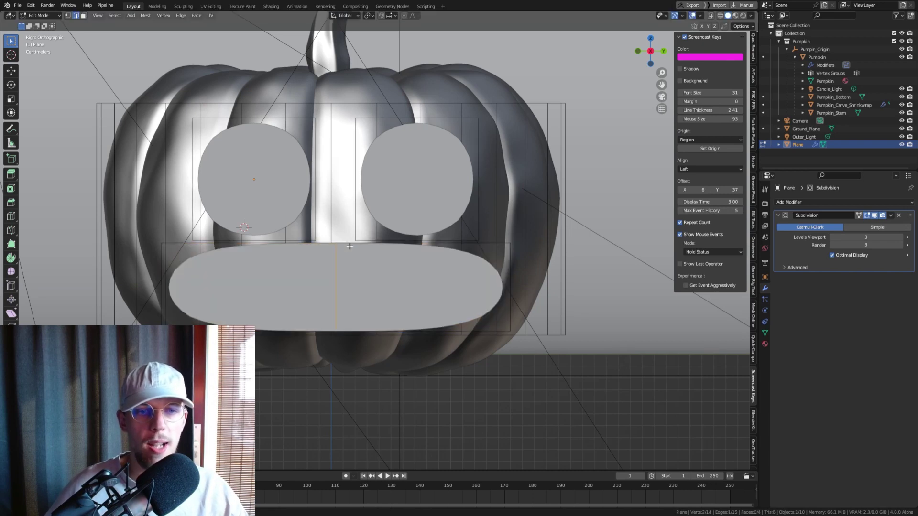
left_click(502, 327)
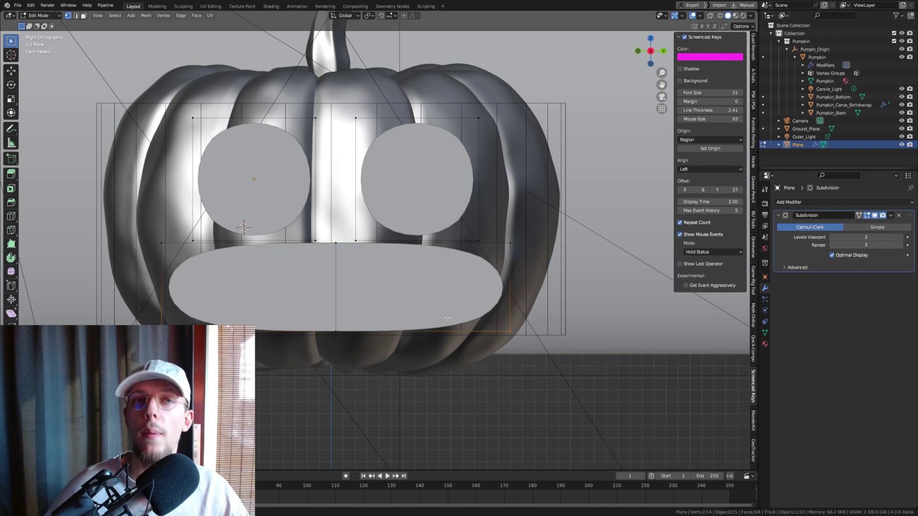
key("g")
key("z")
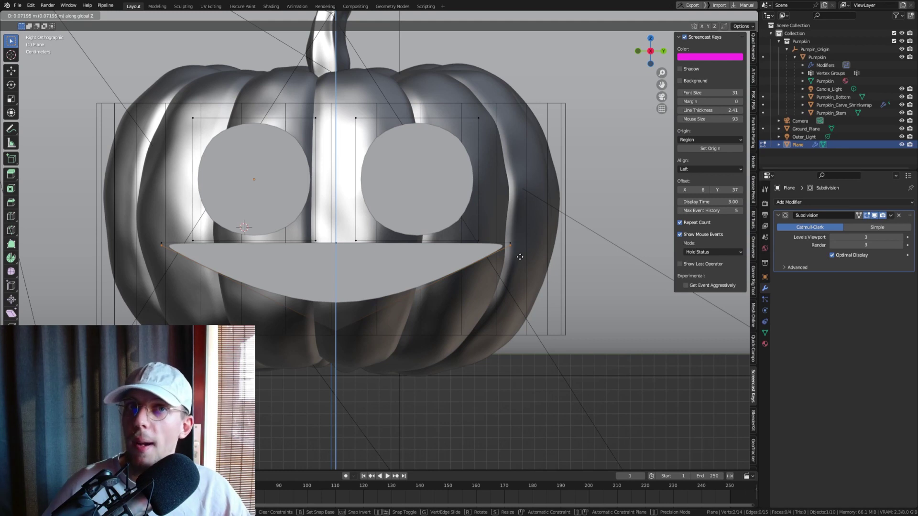
left_click(519, 257)
Step: Add three more vertical loop cuts across the mouth
key("ctrl+r")
left_click(256, 236)
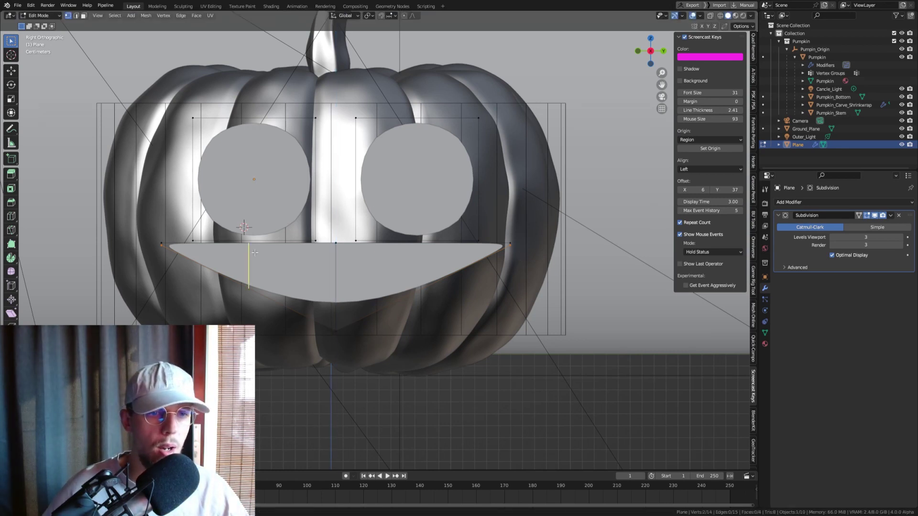
left_click(252, 248)
key("ctrl+r")
left_click(252, 249)
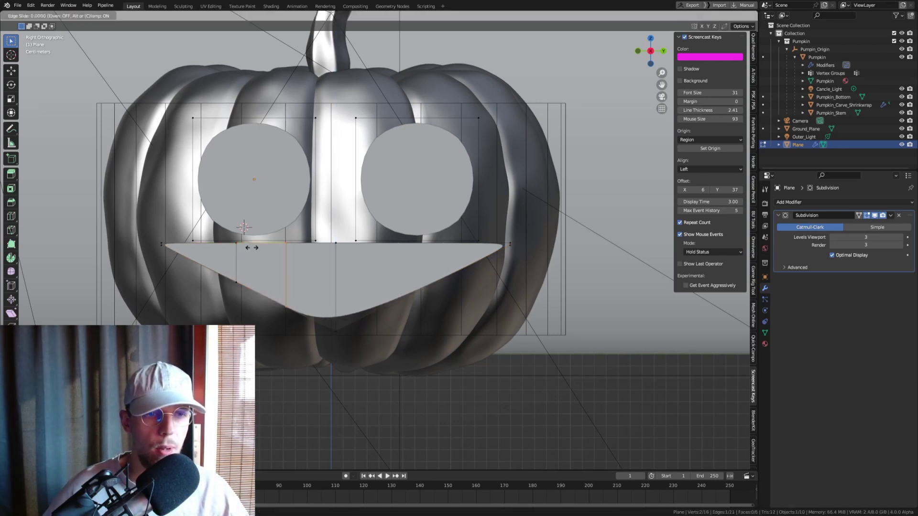
left_click(244, 249)
key("ctrl+r")
left_click(243, 248)
left_click(243, 248)
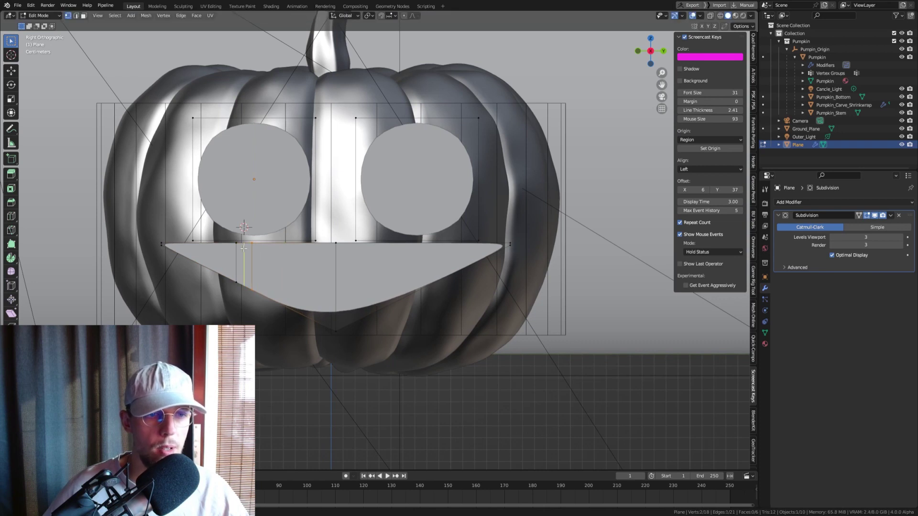
scroll(210, 246, "up", 2)
Step: Add two further mouth cuts, then start sliding an upper-edge vertex down
key("ctrl+r")
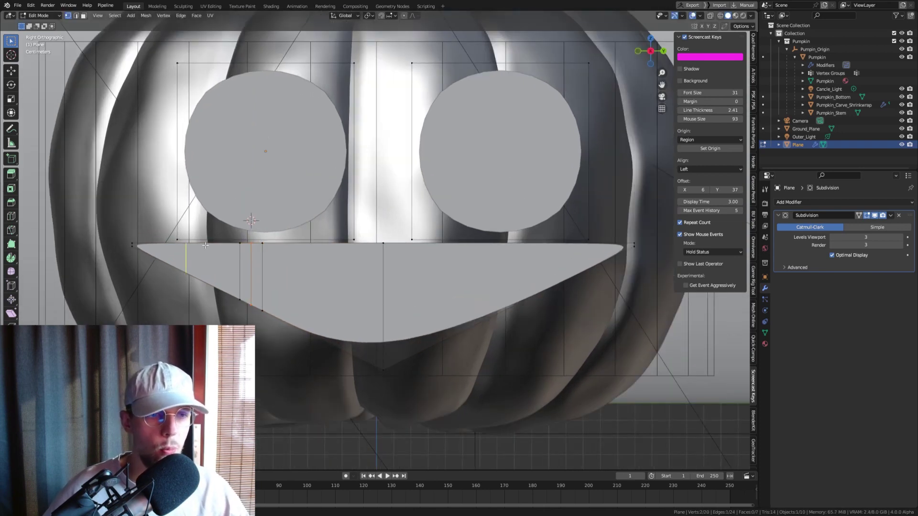
left_click(210, 245)
left_click(255, 252)
key("ctrl+r")
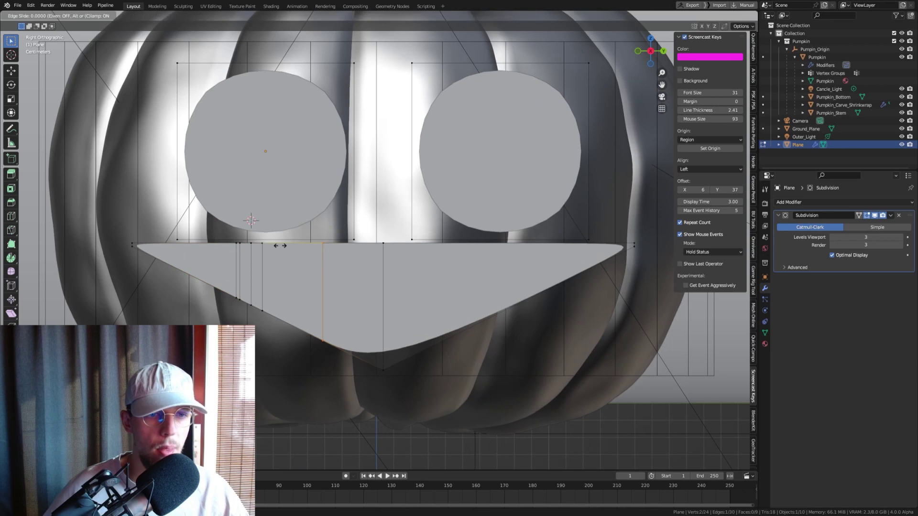
left_click(287, 252)
left_click(224, 247)
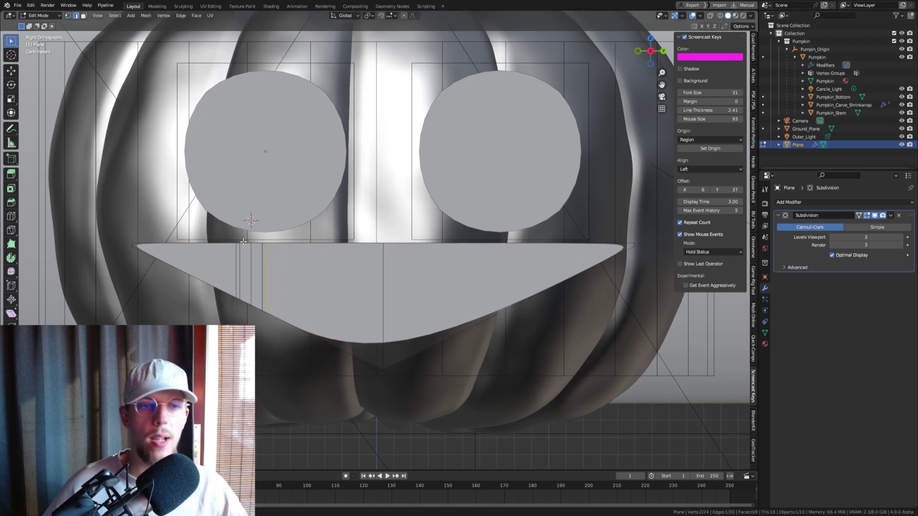
left_click(264, 230)
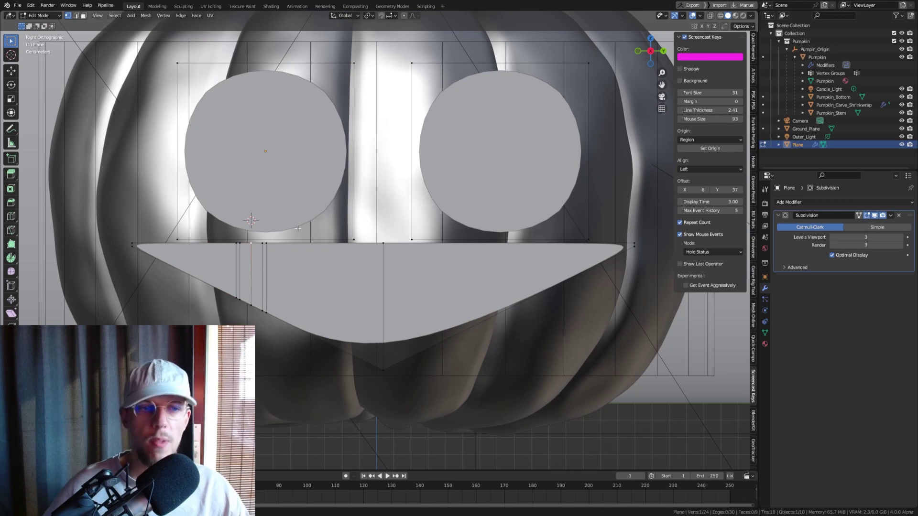
key("shift+v")
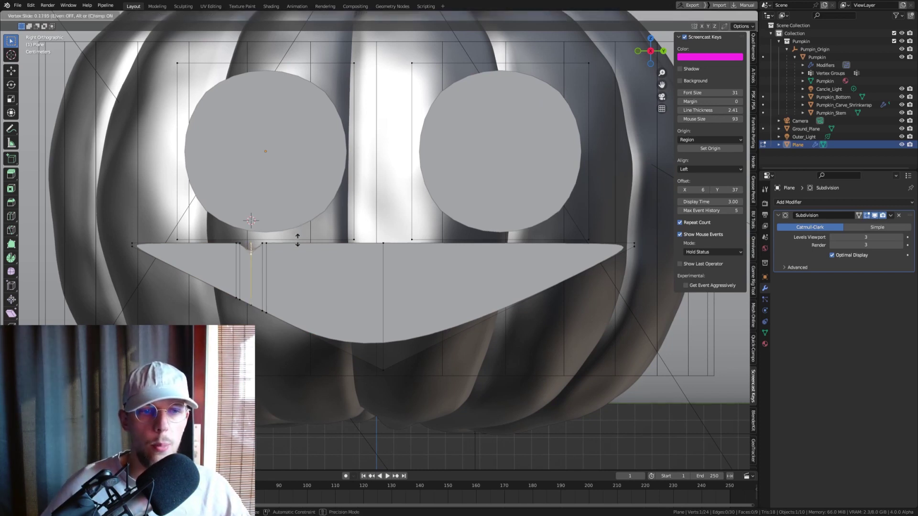
Step: Finish sliding the vertex into a pointed tooth, check it, and re-enter Edit Mode
left_click(299, 285)
key("Tab")
scroll(320, 277, "down", 4)
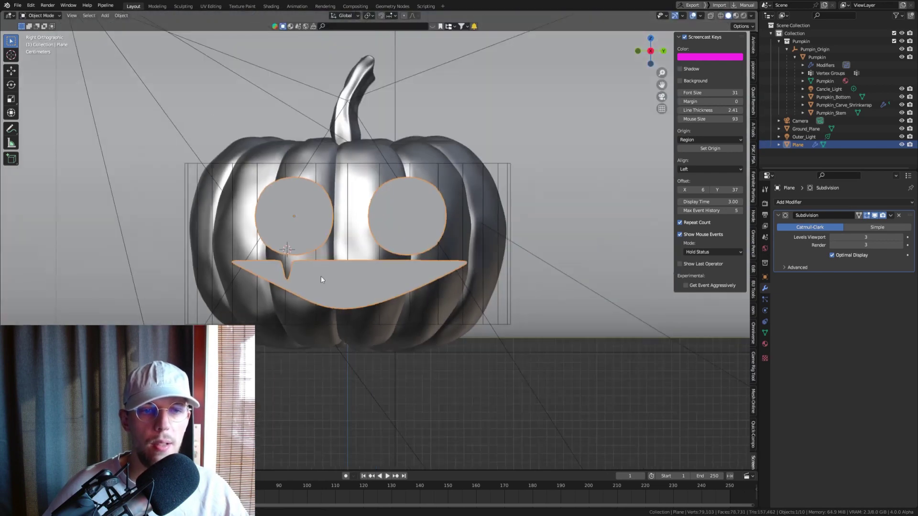
scroll(303, 276, "up", 3)
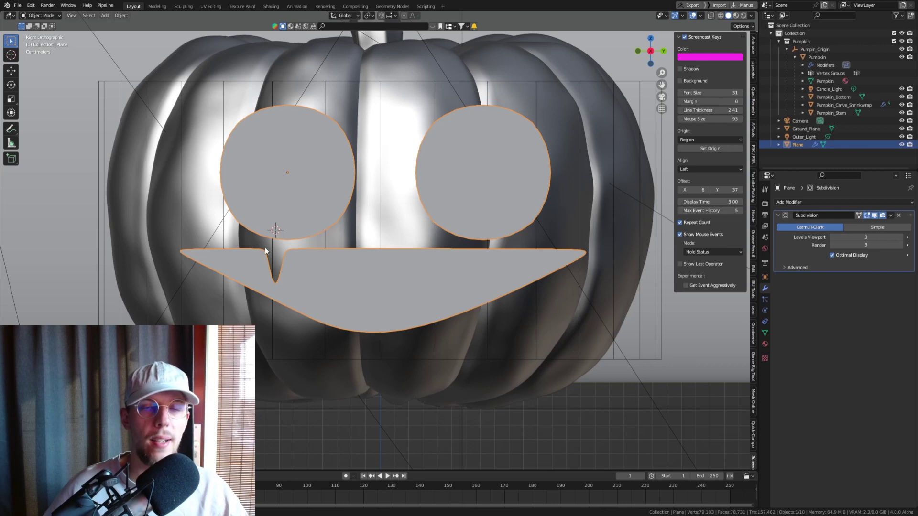
scroll(373, 270, "right", 3)
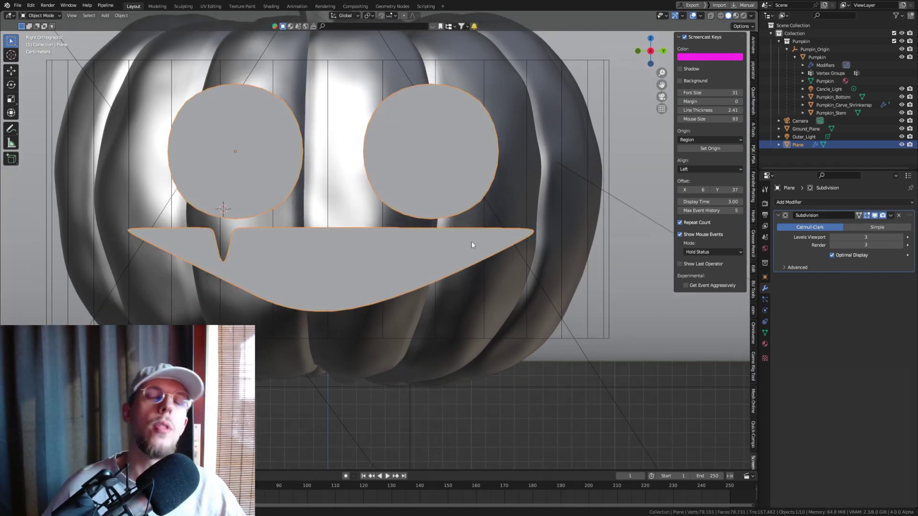
key("Tab")
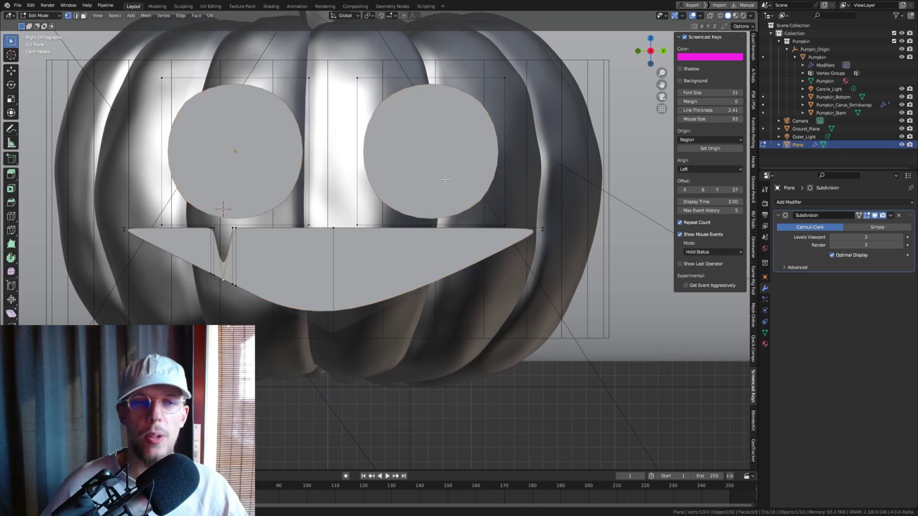
Step: Snap the 3D cursor to the mouth's centre edge and set the plane's origin there
left_click(335, 272)
key("shift+s")
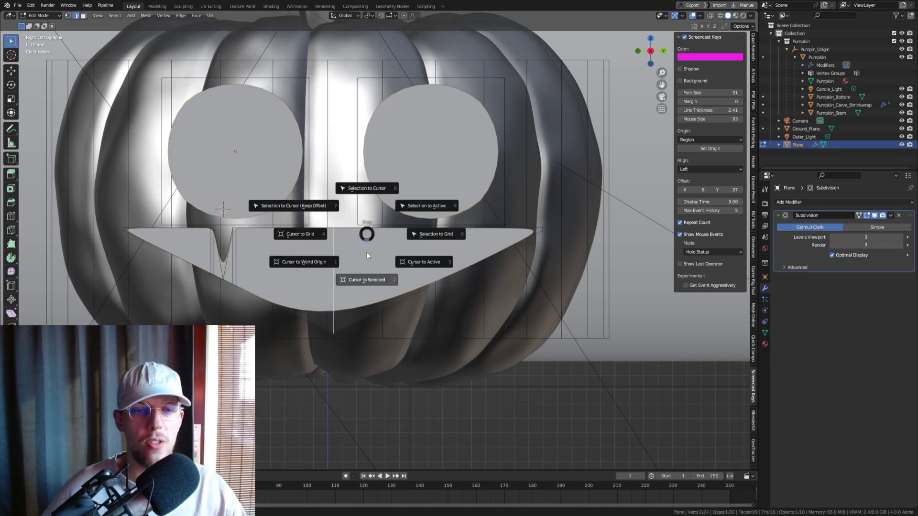
left_click(368, 284)
key("Tab")
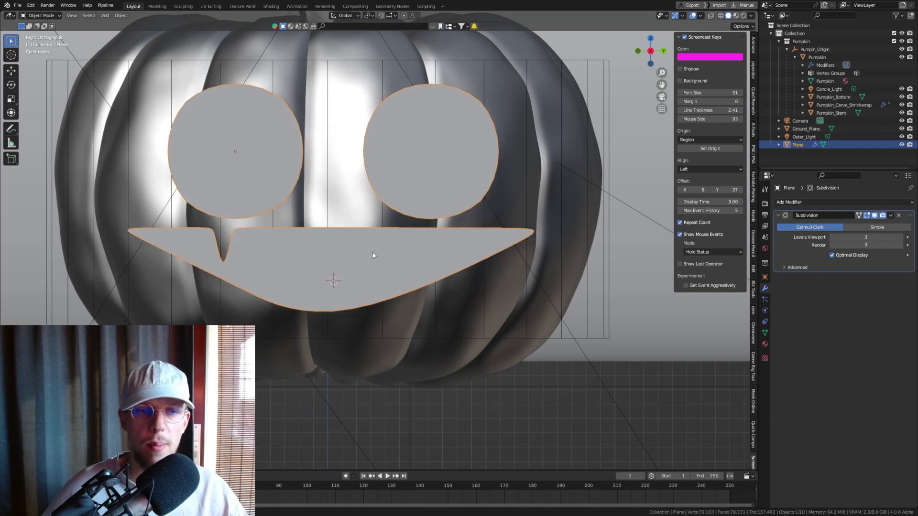
right_click(372, 252)
mouse_move(360, 287)
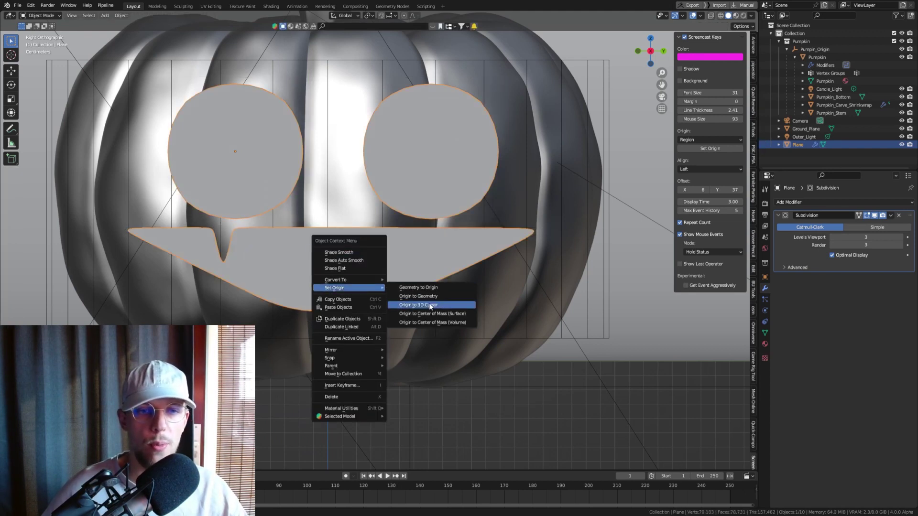
left_click(430, 306)
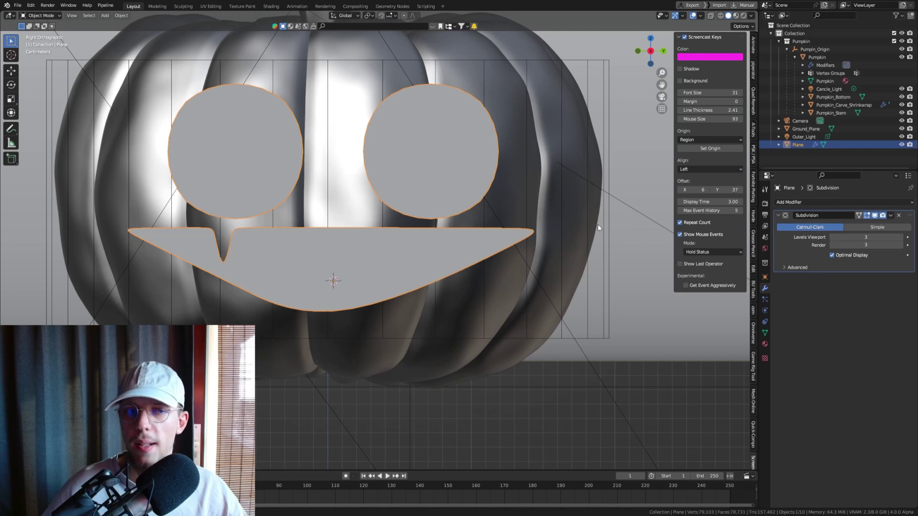
Step: Box-select and delete the vertices of the mouth's right half
key("Tab")
left_click_drag(637, 330, 525, 201)
key("x")
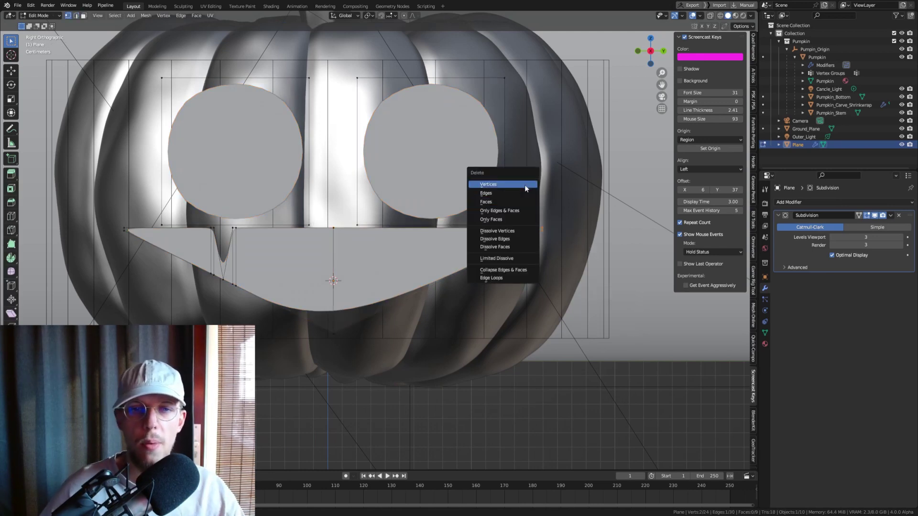
left_click(524, 184)
key("Tab")
Step: Add a Mirror modifier above Subdivision, mirroring on Y instead of X
left_click(780, 201)
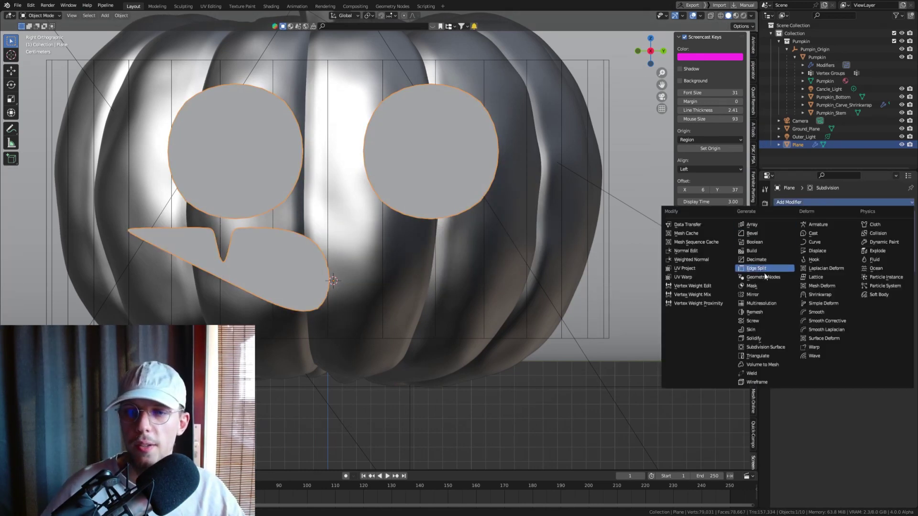
left_click(767, 294)
left_click_drag(911, 290, 893, 202)
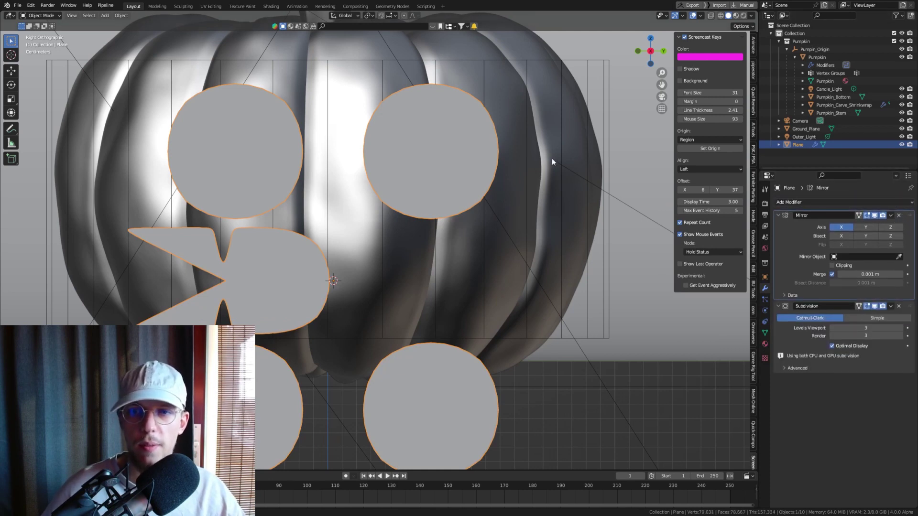
left_click(875, 227)
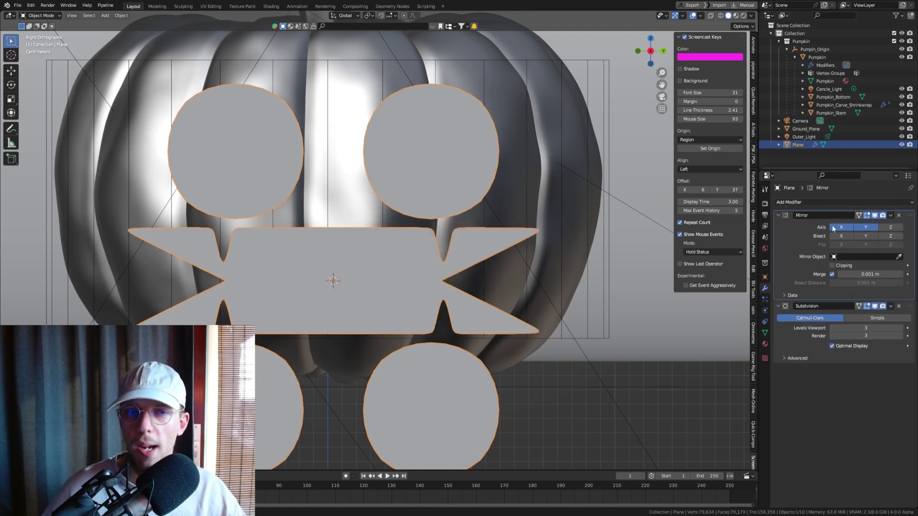
left_click(832, 226)
scroll(434, 242, "down", 3)
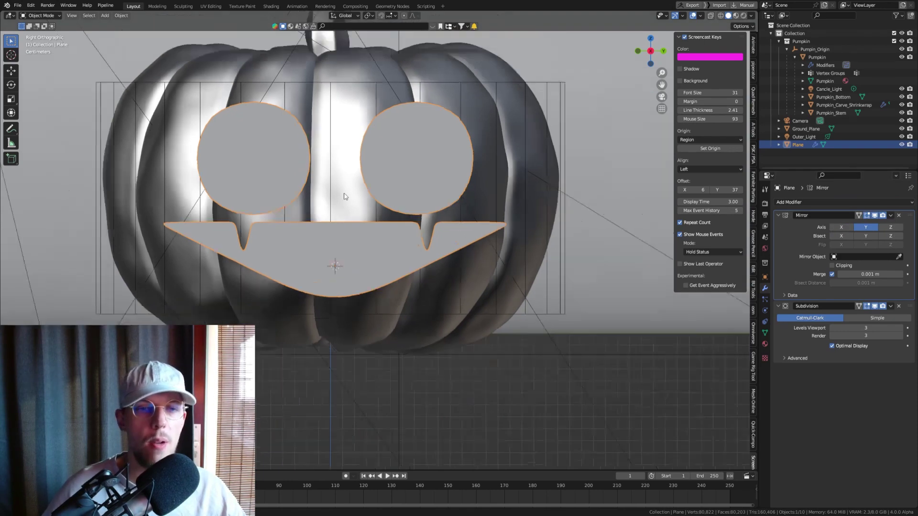
Step: Delete the duplicate right eye's vertices so the mirror supplies it
key("Tab")
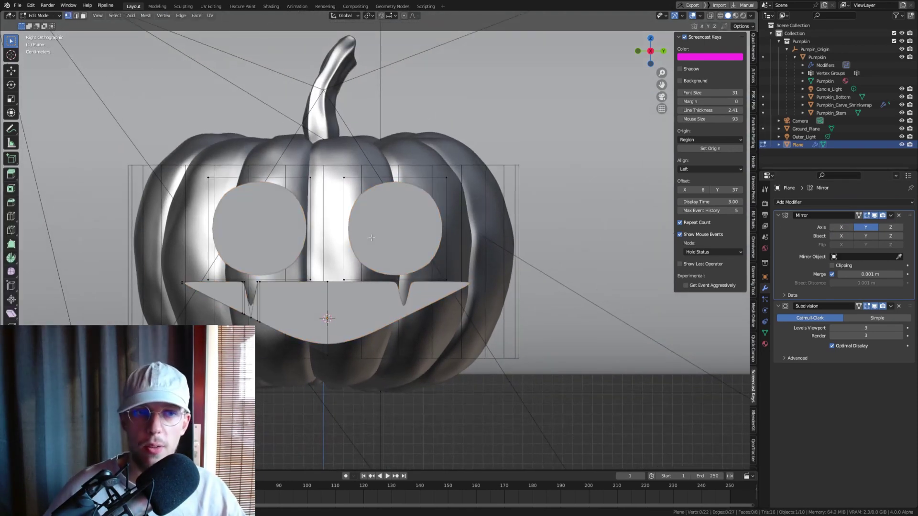
left_click(409, 195)
key("x")
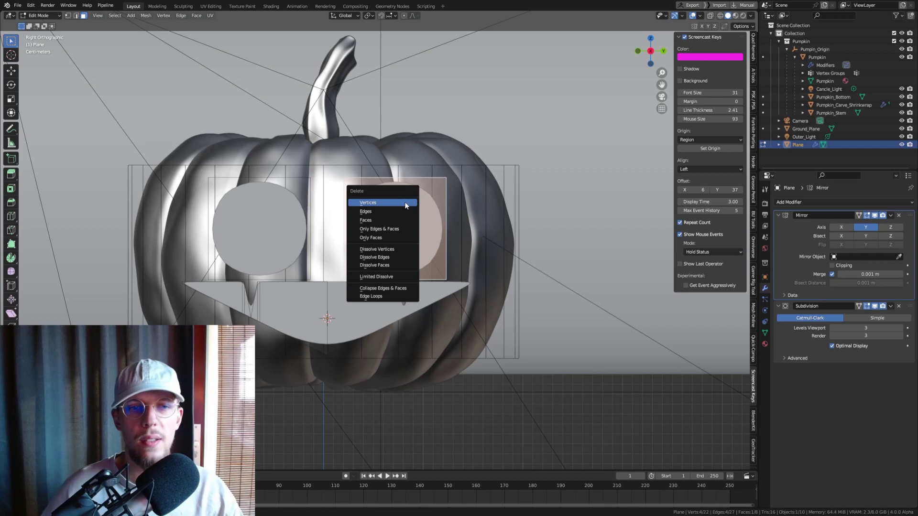
left_click(389, 220)
key("Tab")
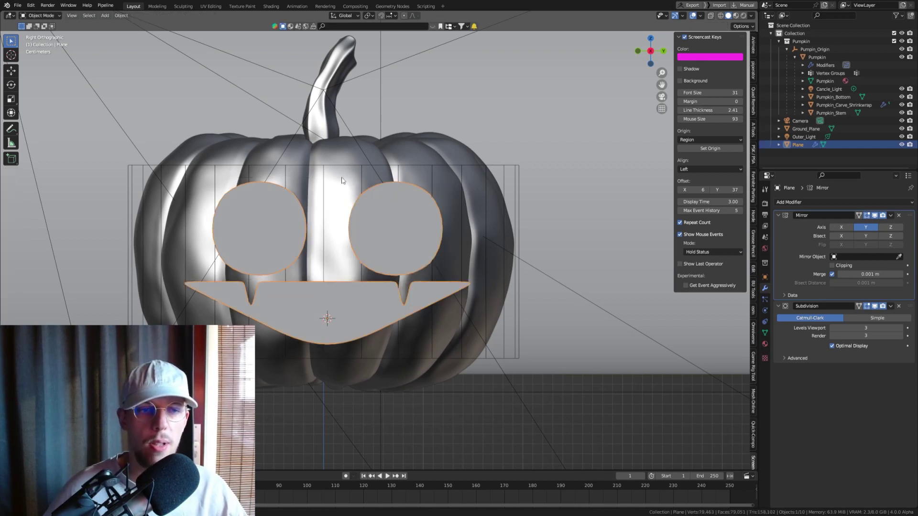
Step: Select the mouth's left half and move it slightly down along Z
key("Tab")
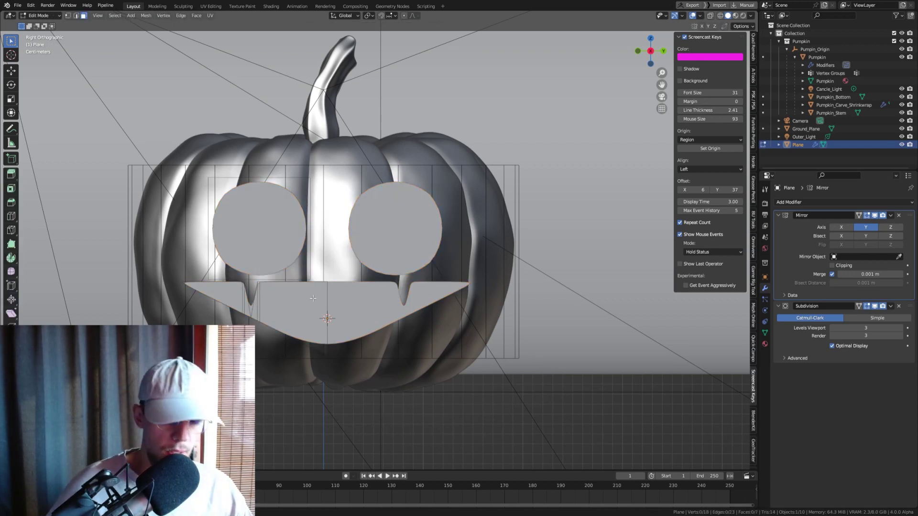
key("l")
key("g")
key("z")
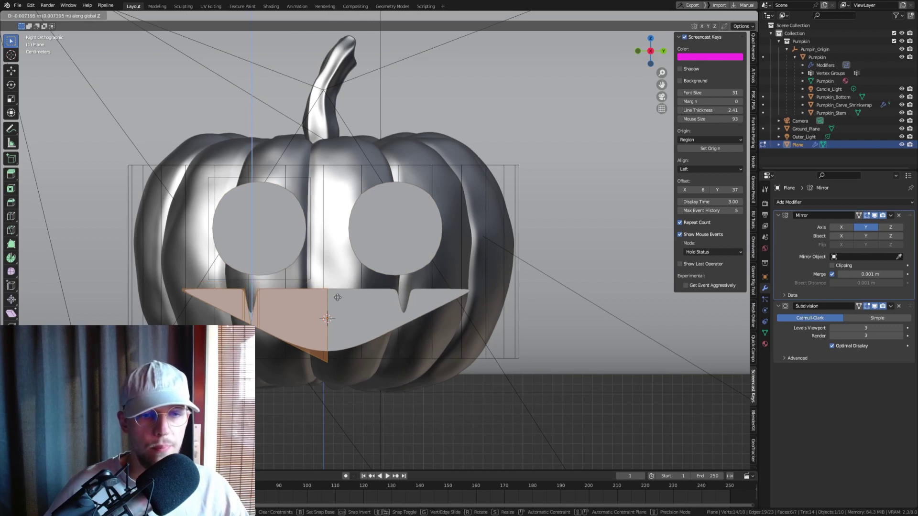
left_click(338, 298)
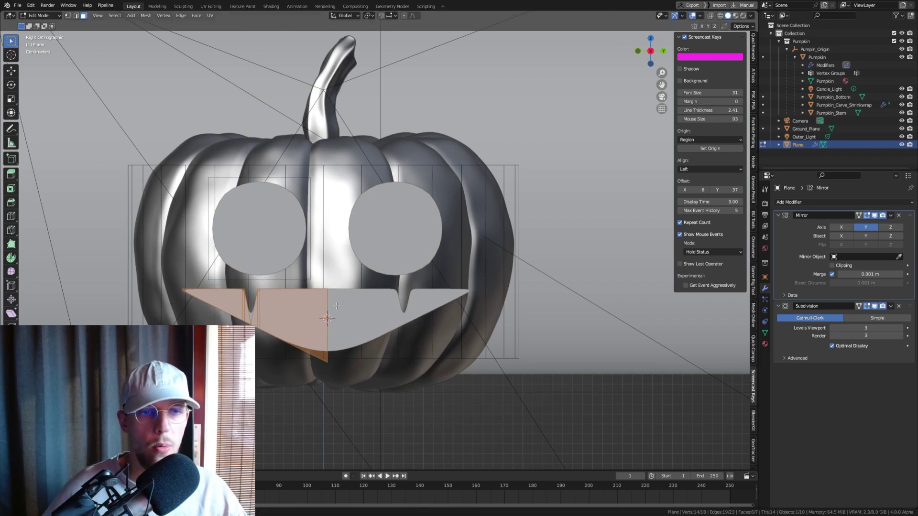
scroll(337, 306, "up", 1)
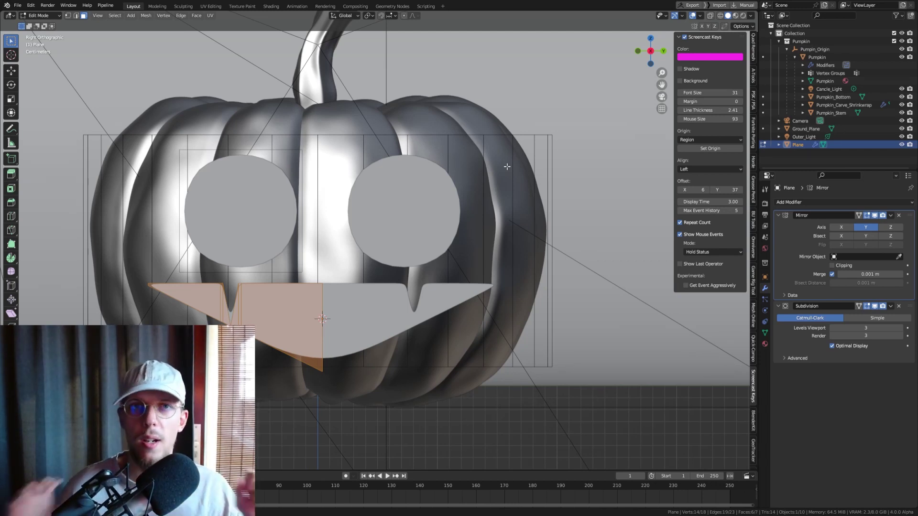
scroll(287, 371, "up", 7)
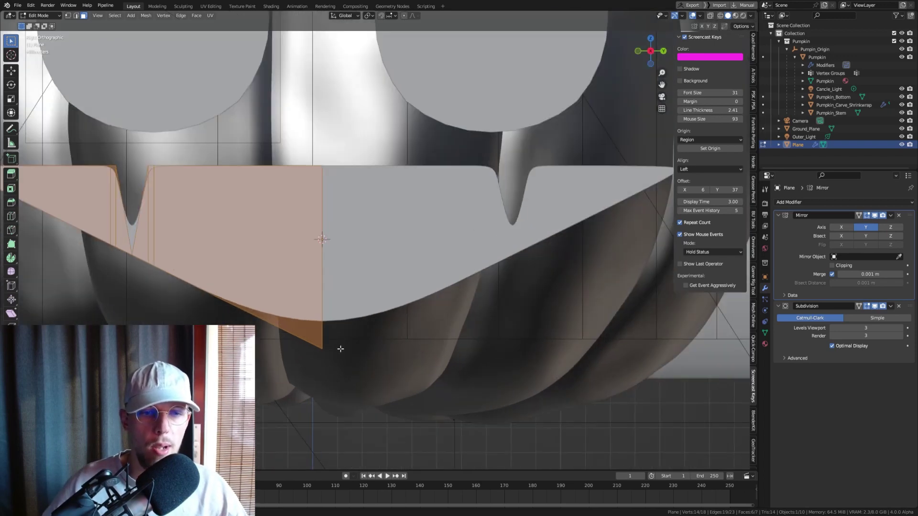
scroll(321, 328, "down", 7)
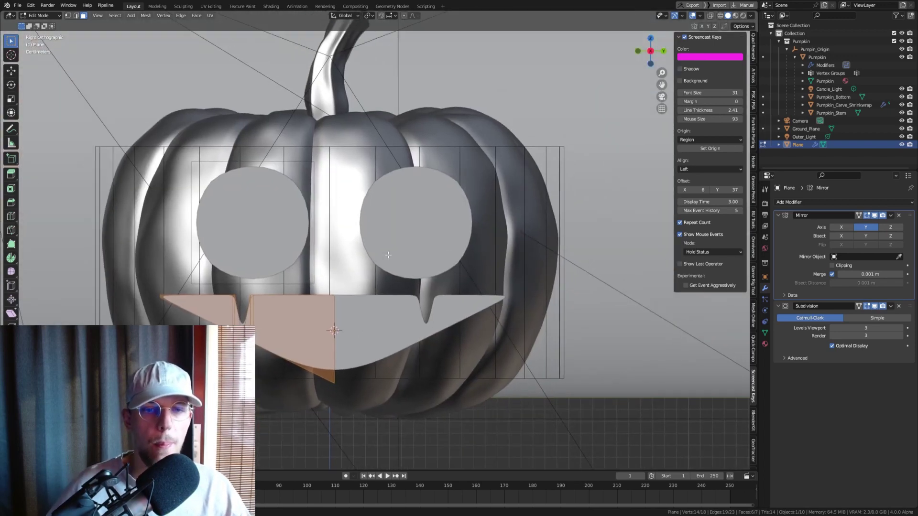
key("Tab")
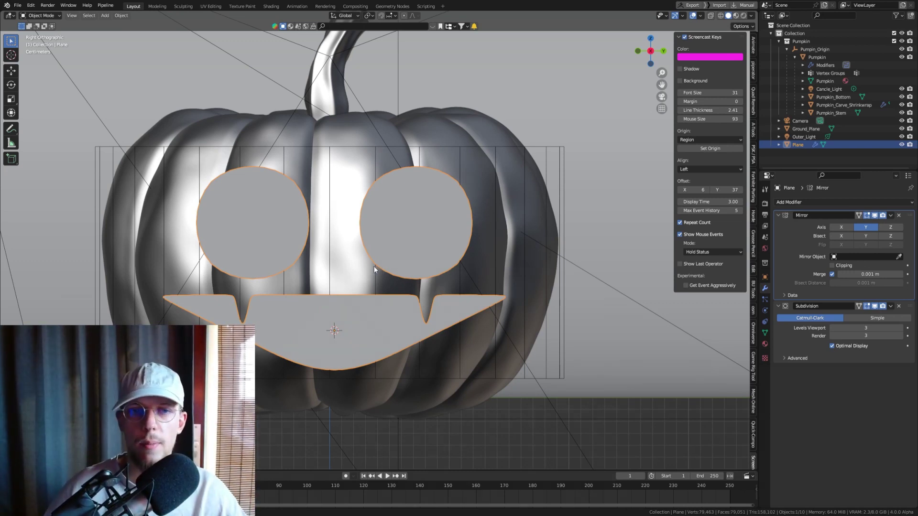
Step: Move the face outline plane along X to stand just in front of the pumpkin
key("ctrl+a")
key("ctrl+a")
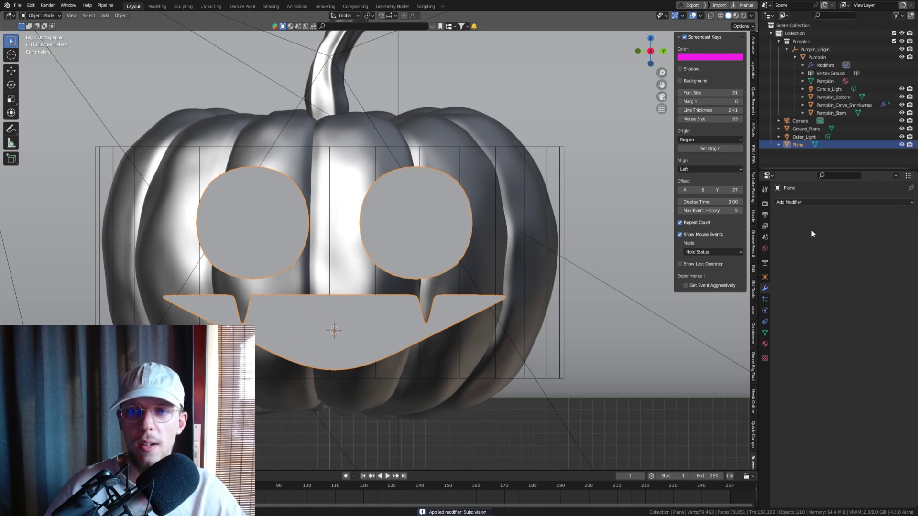
key("Tab")
middle_click_drag(248, 205, 356, 213)
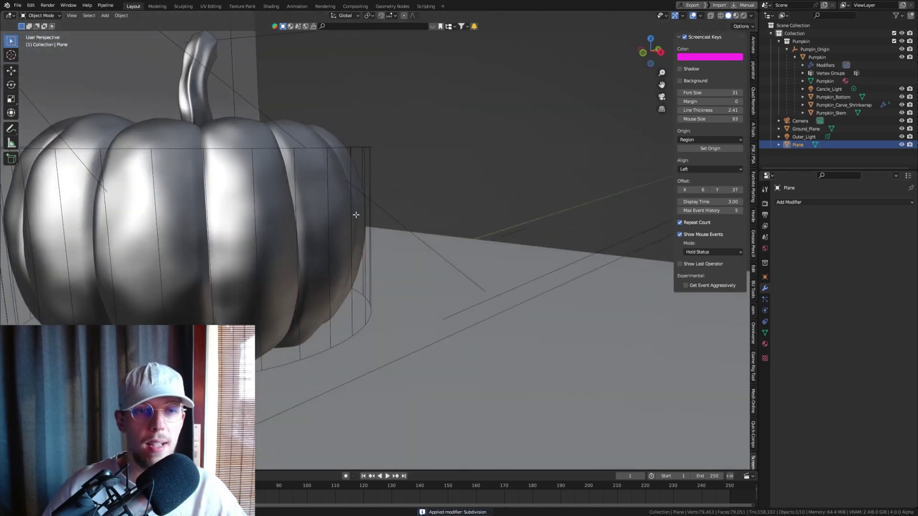
scroll(371, 211, "down", 6)
scroll(558, 225, "up", 3)
middle_click_drag(558, 224, 442, 214)
key("Tab")
key("g")
key("x")
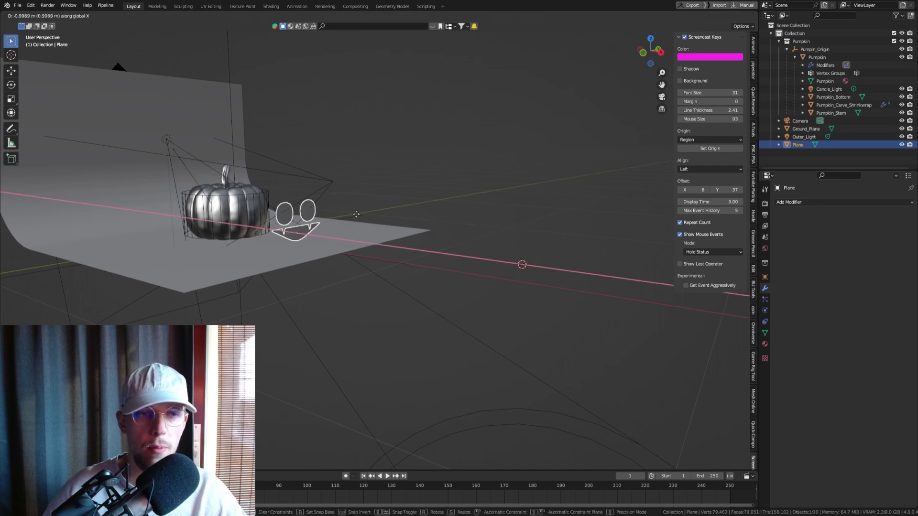
left_click(321, 208)
Step: Inspect the face cutout from front and angled views, ending with the carving cylinder selected
scroll(321, 208, "up", 5)
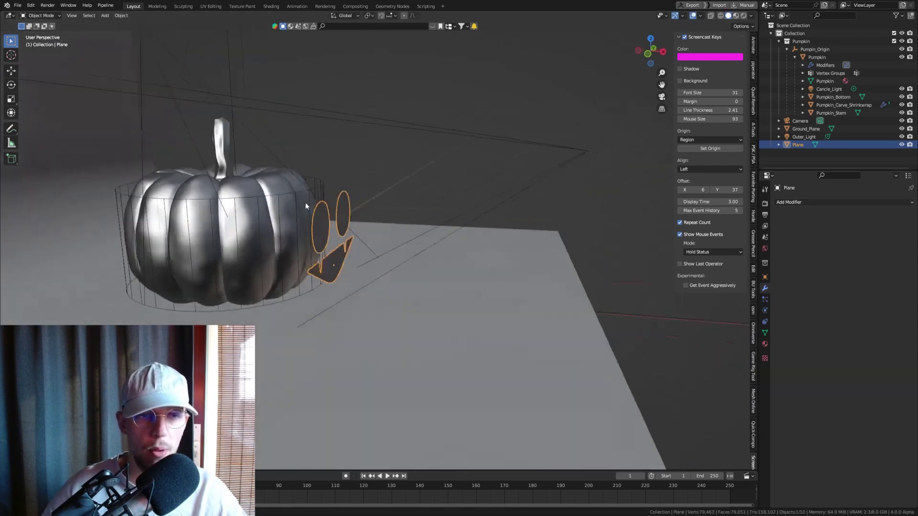
middle_click_drag(302, 193, 272, 200)
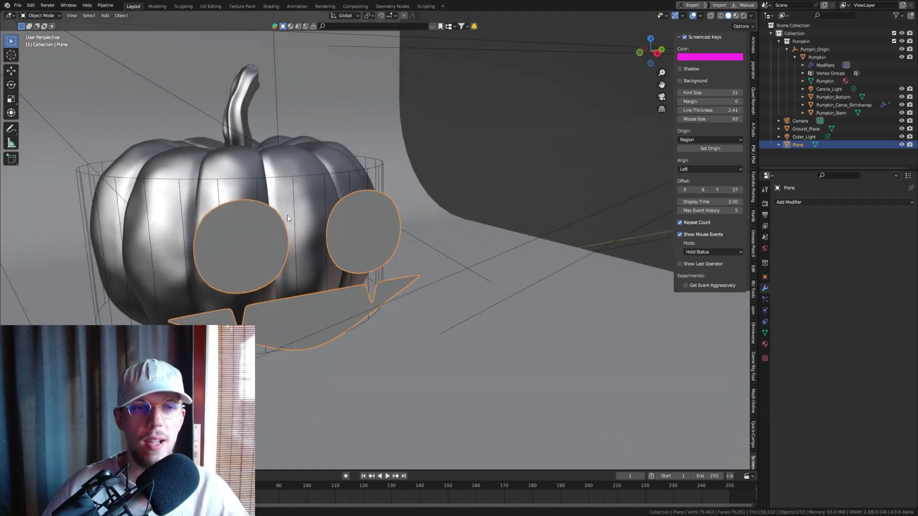
left_click(292, 177)
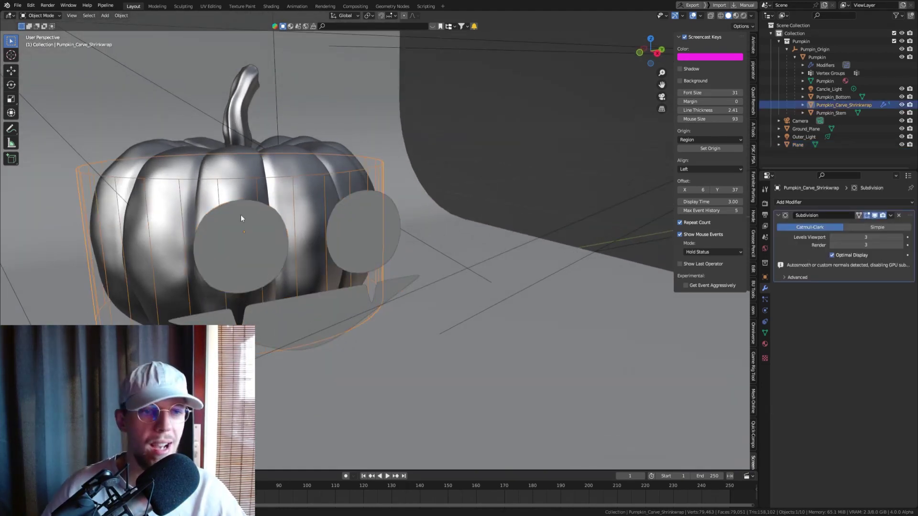
middle_click_drag(231, 241, 360, 202)
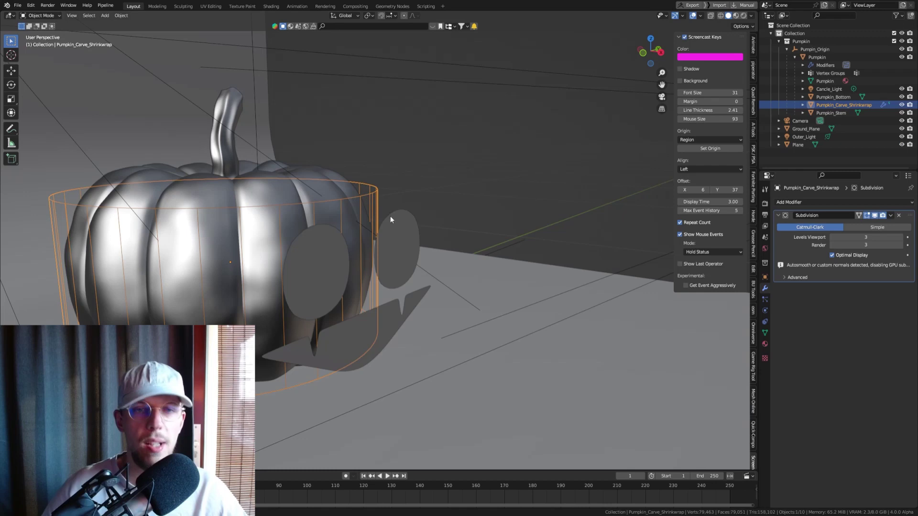
left_click(412, 238)
left_click(374, 195)
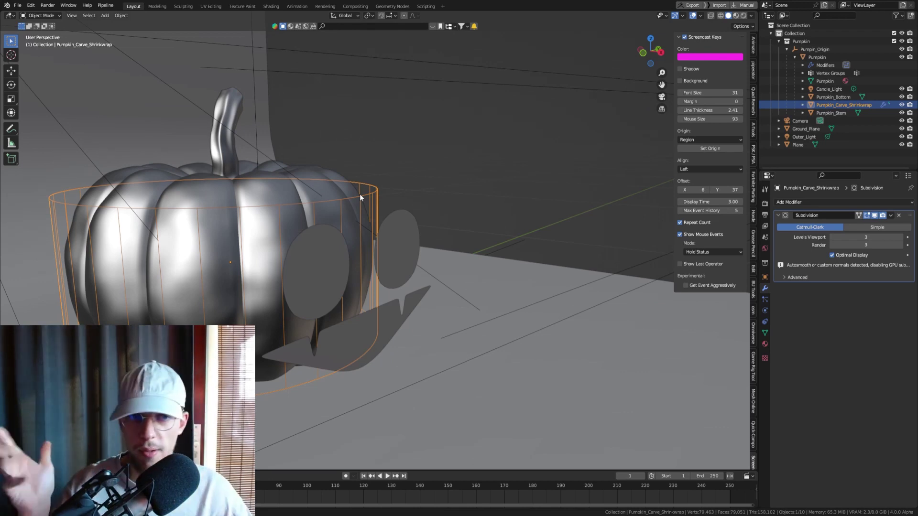
Step: Add a Project-mode Shrinkwrap modifier to the face plane targeting Pumpkin_Carve_Shrinkwrap
left_click(320, 258)
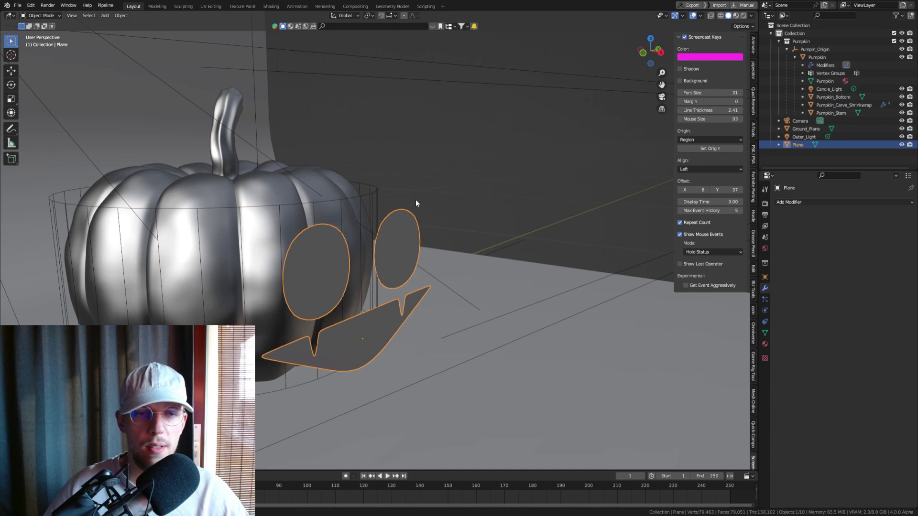
left_click(793, 202)
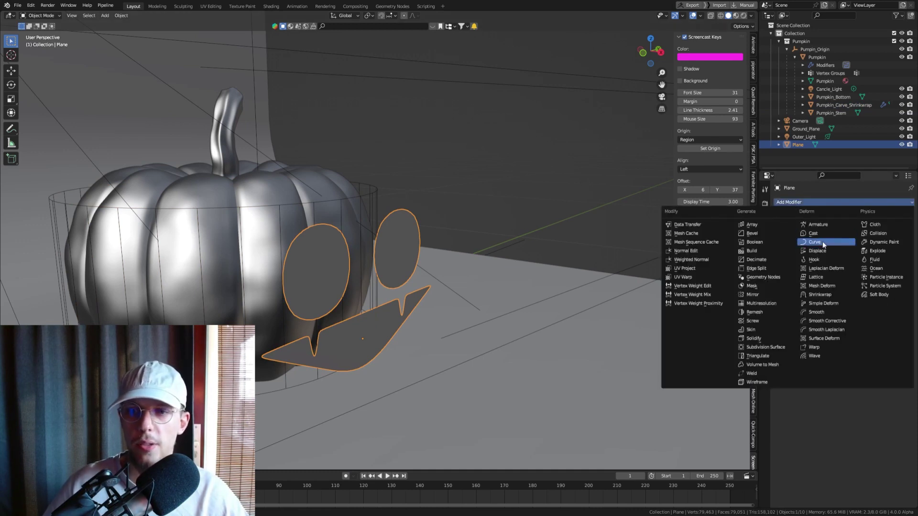
left_click(821, 295)
left_click(853, 227)
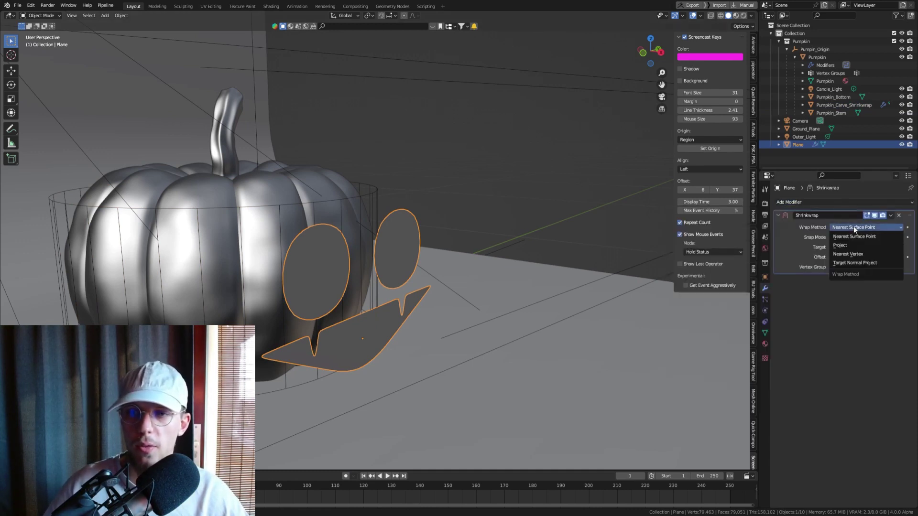
left_click(854, 237)
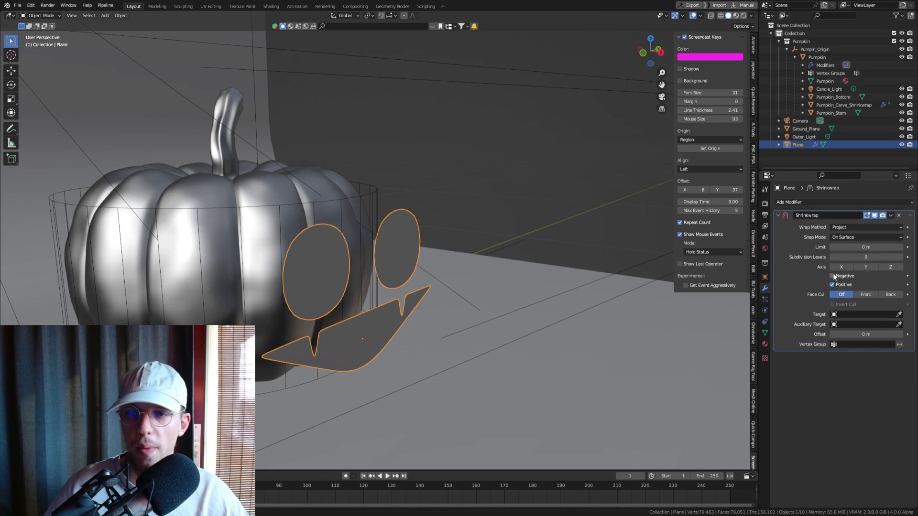
left_click(898, 315)
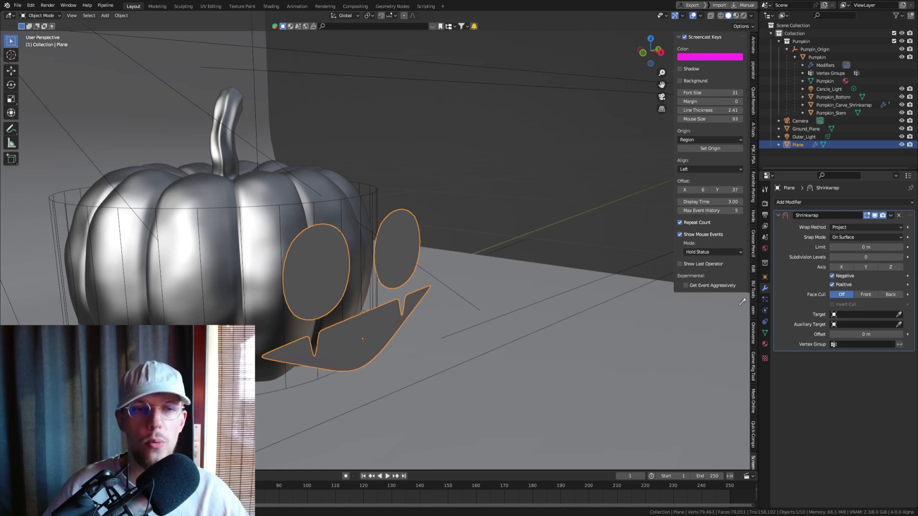
left_click(376, 189)
Step: Apply Shade Auto Smooth to the wrapped face plane
middle_click_drag(374, 191, 395, 216)
right_click(329, 212)
left_click(324, 187)
scroll(383, 209, "down", 1)
scroll(370, 213, "up", 2)
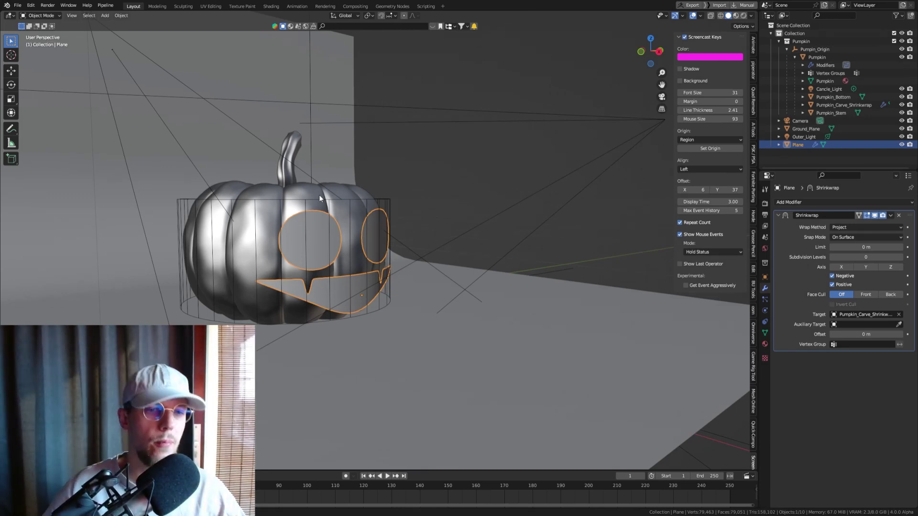
middle_click_drag(311, 197, 408, 210)
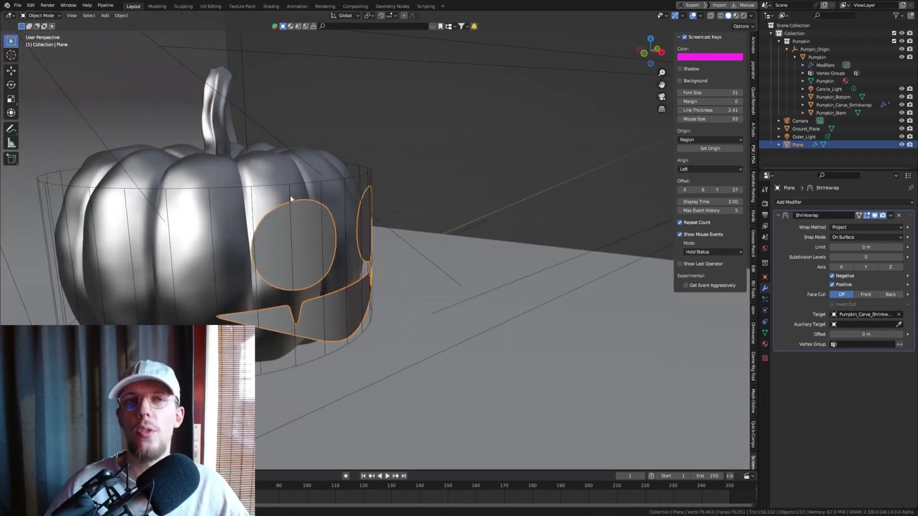
Step: Apply the Shrinkwrap modifier and extrude the wrapped face plane into a thick shell
scroll(295, 196, "down", 4)
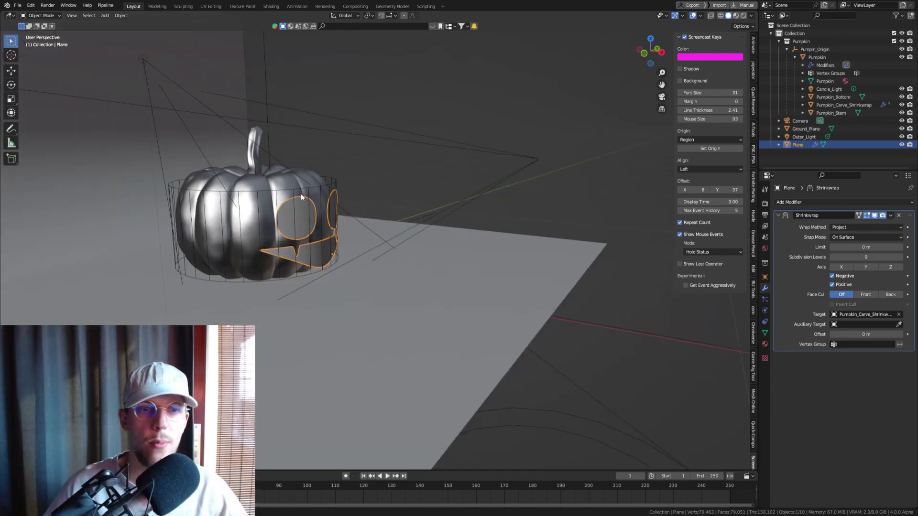
scroll(297, 194, "up", 4)
key("ctrl+a")
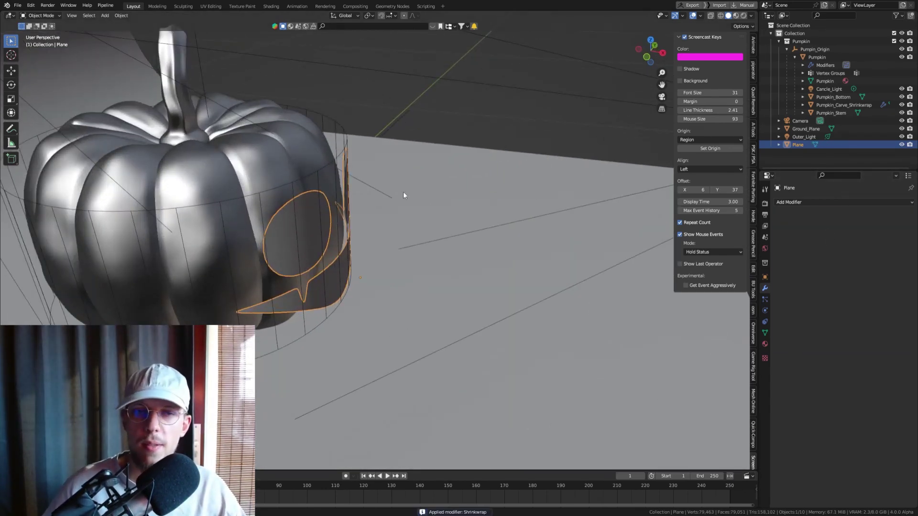
key("Tab")
middle_click_drag(305, 208, 514, 283)
key("e")
left_click(437, 244)
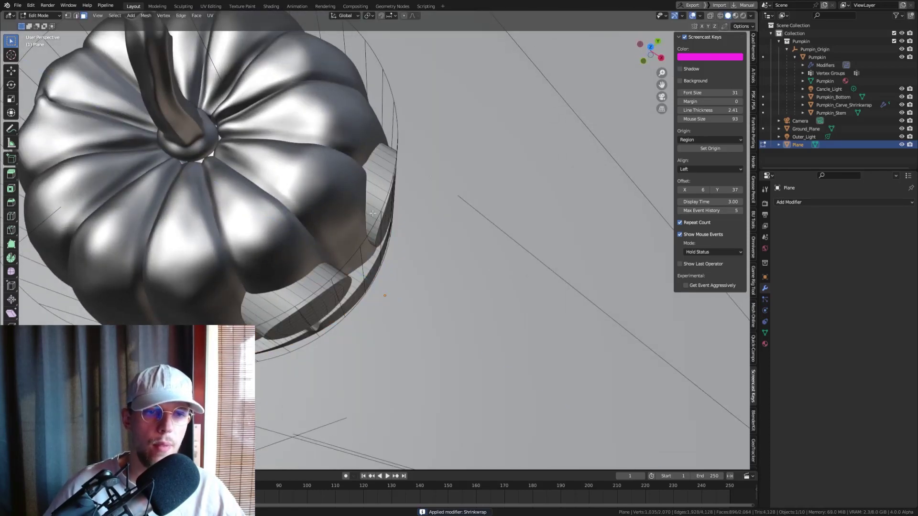
Step: Scale the extruded faces into a tapered cutter reaching through the pumpkin wall, then restore solid view
scroll(310, 167, "down", 4)
key("alt+z")
key("s")
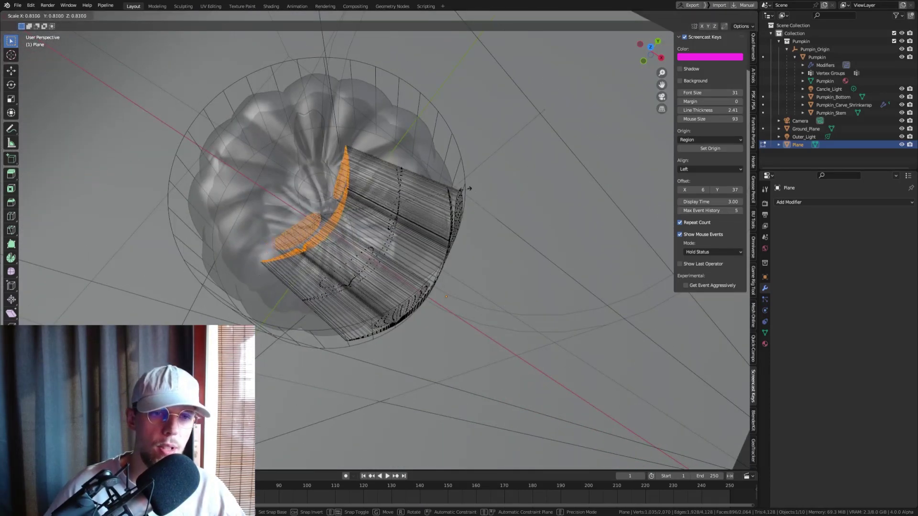
left_click(433, 187)
middle_click_drag(322, 219, 285, 184)
key("Tab")
key("alt+z")
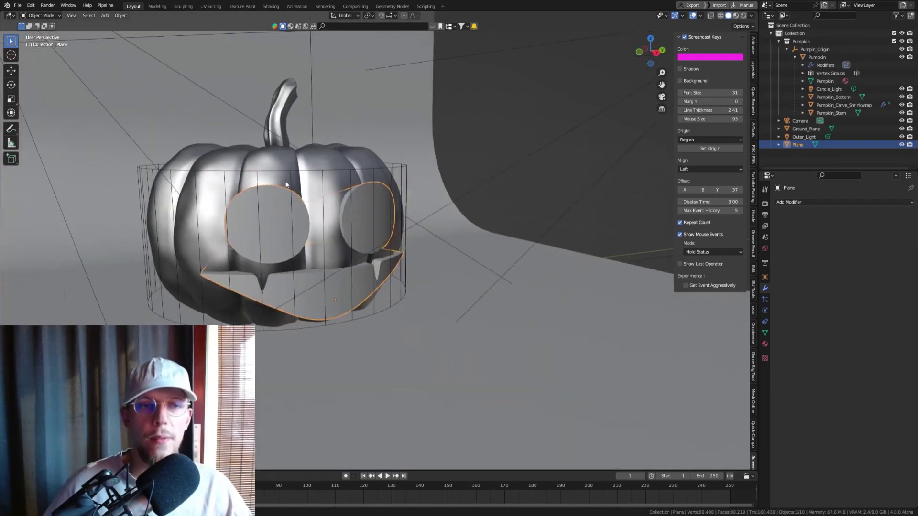
Step: Set Plane as the cutter object of the pumpkin's Boolean modifier
left_click(281, 159)
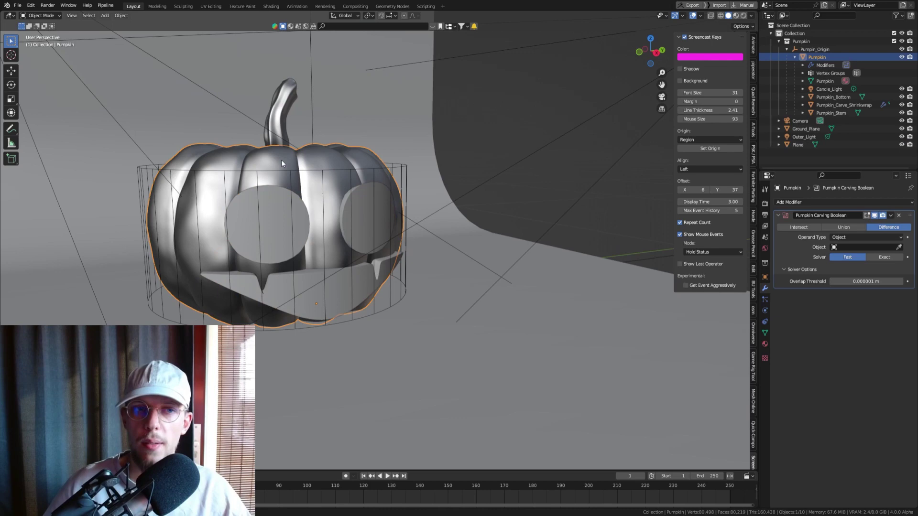
middle_click_drag(258, 207, 363, 217)
left_click(899, 247)
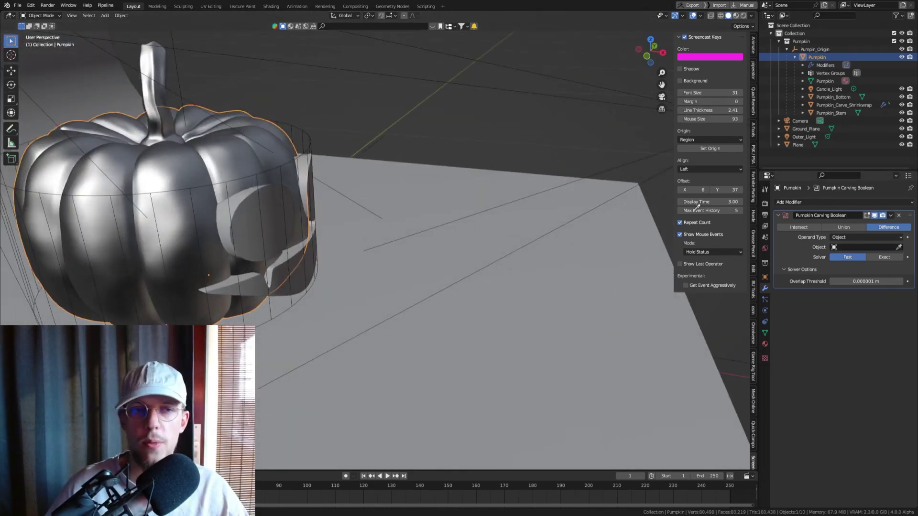
left_click(273, 194)
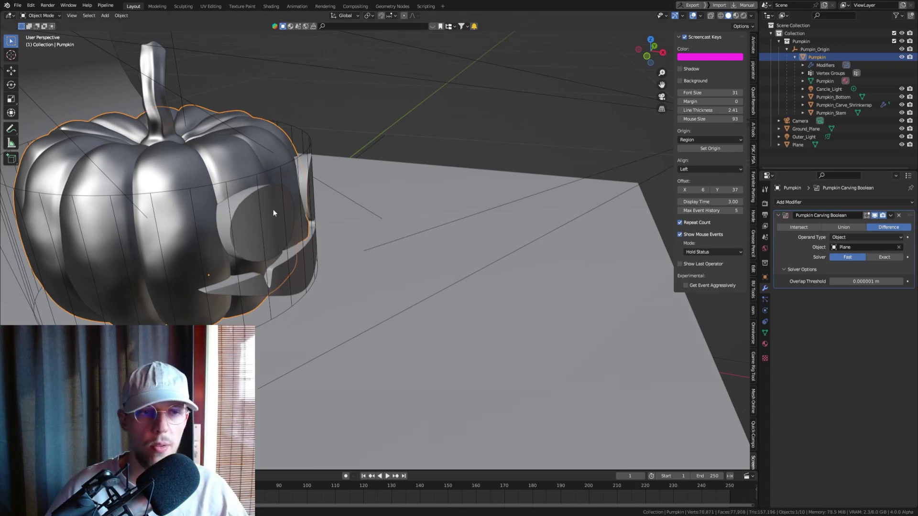
Step: Hide the face cutter plane and frame the carved pumpkin through the scene camera
middle_click_drag(276, 207, 242, 198)
left_click(285, 191)
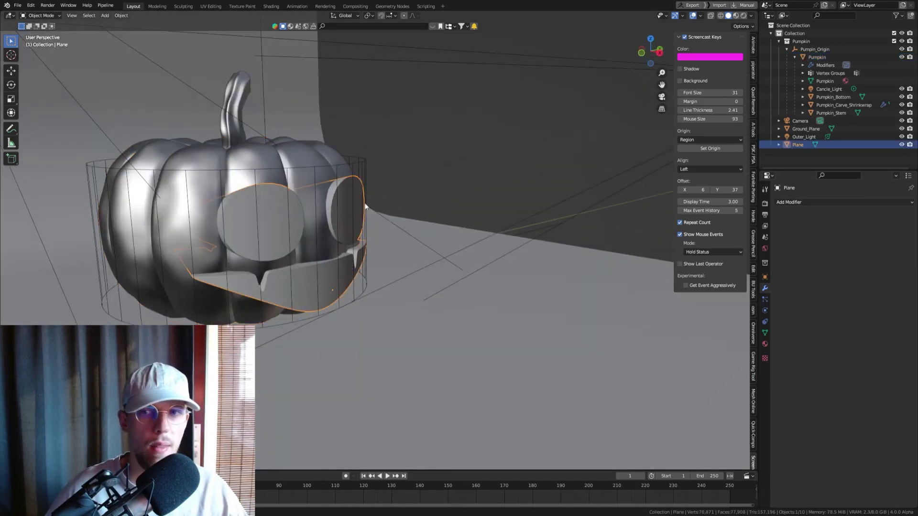
key("h")
key("KP_0")
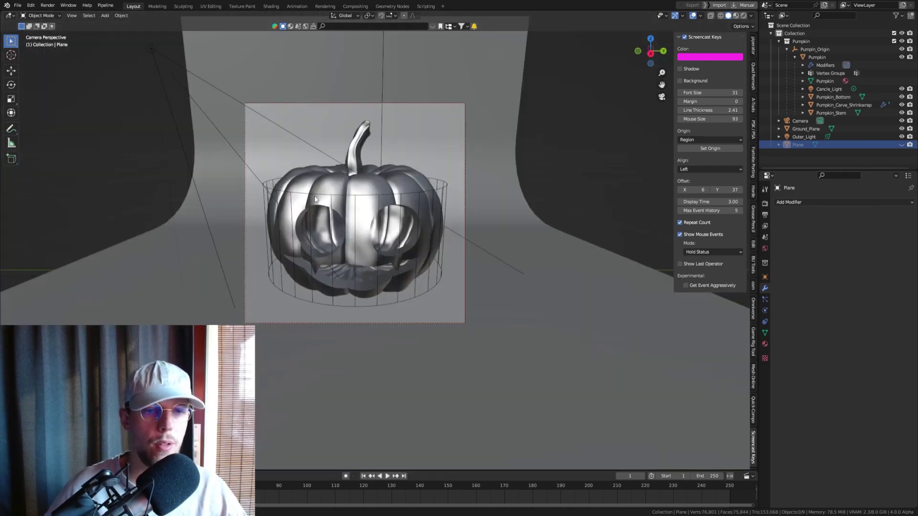
scroll(409, 190, "up", 2)
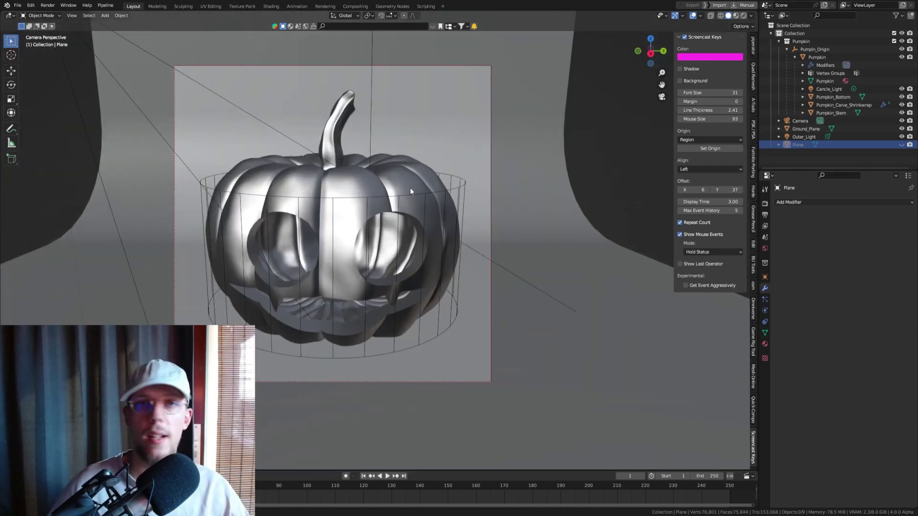
middle_click_drag(410, 189, 350, 173, "shift")
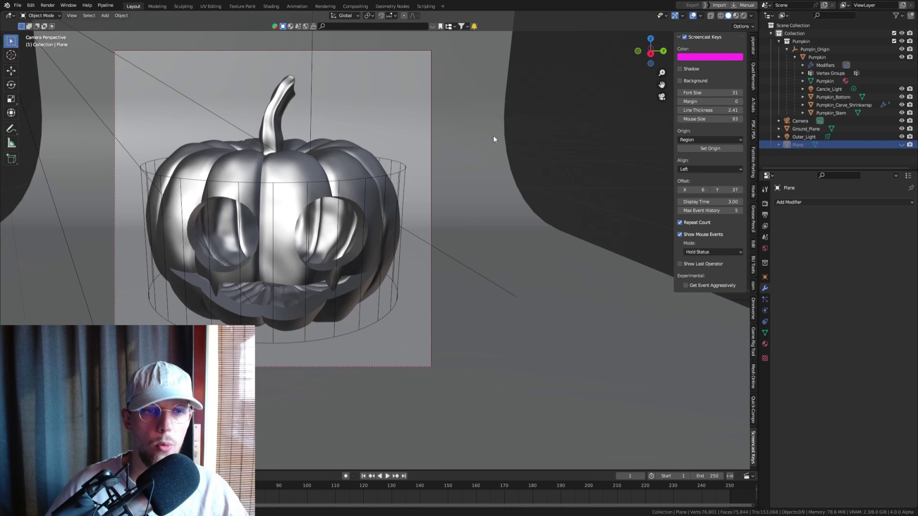
Step: Preview the glowing pumpkin in Rendered shading, then return to Material Preview with the pumpkin selected
left_click(744, 16)
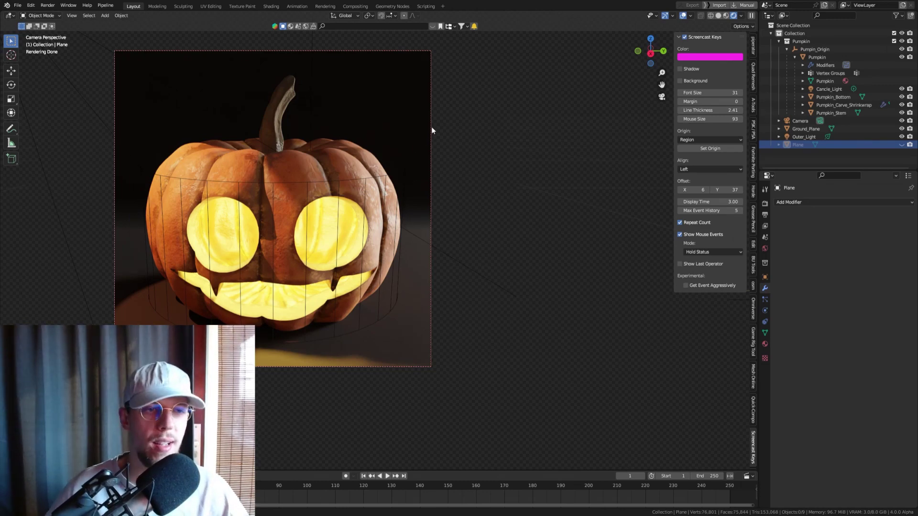
left_click(727, 16)
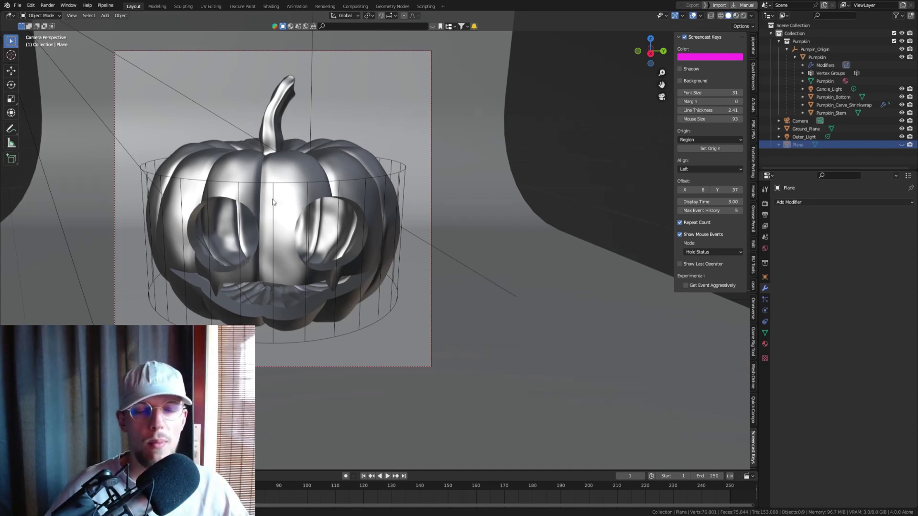
left_click(301, 170)
Step: Select the face cutter plane sitting in the carved eye and grin holes
scroll(306, 184, "down", 2)
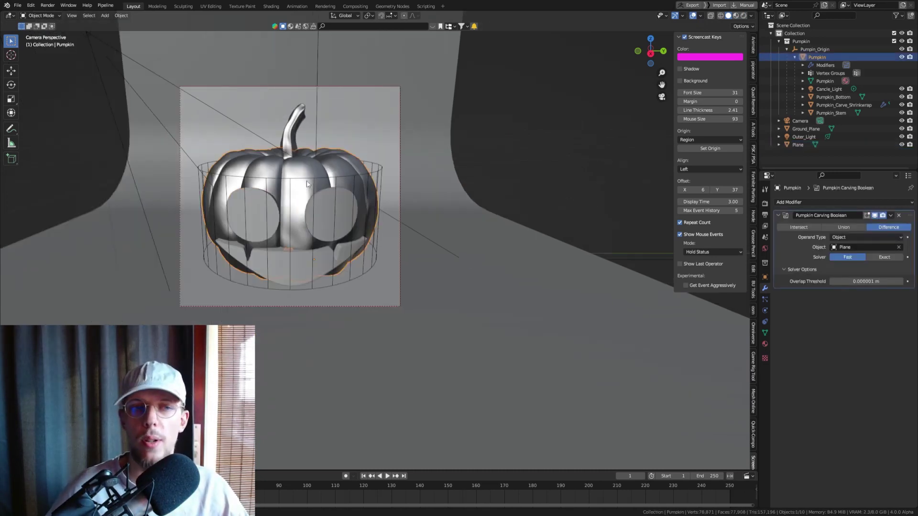
scroll(307, 184, "up", 3)
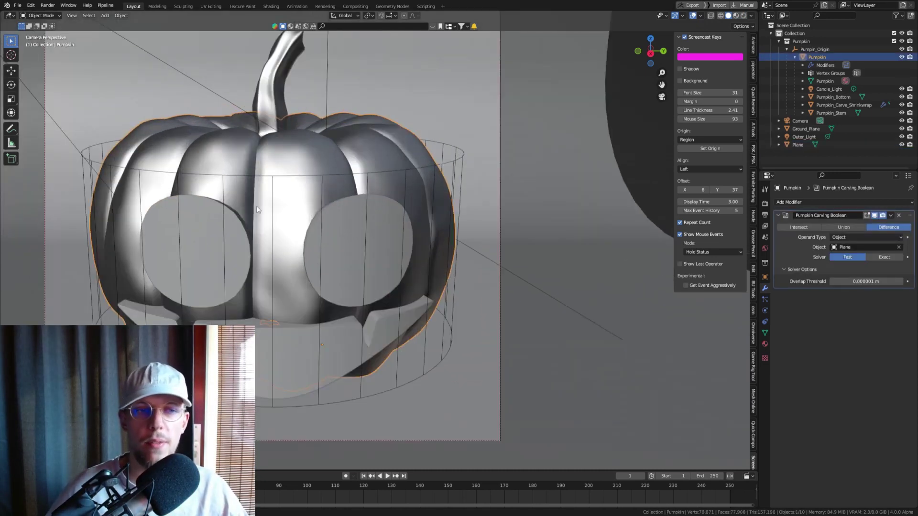
left_click(267, 320)
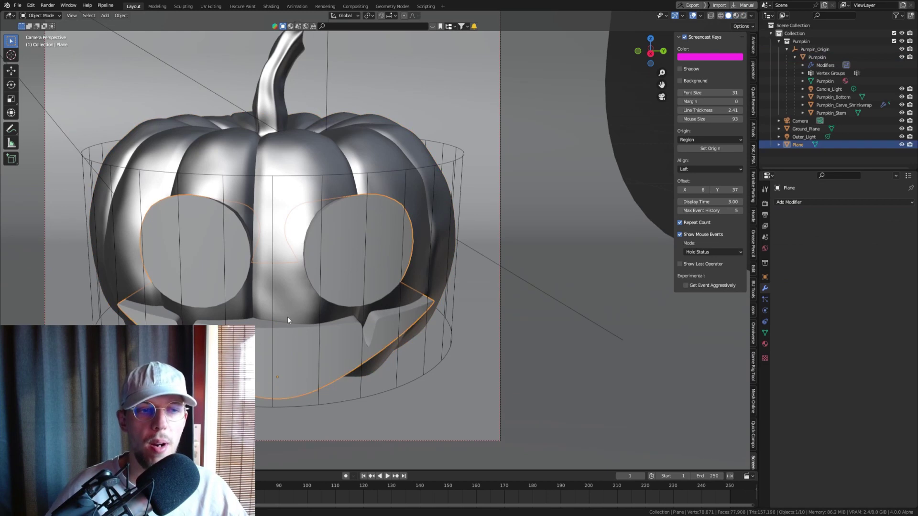
scroll(303, 311, "down", 2)
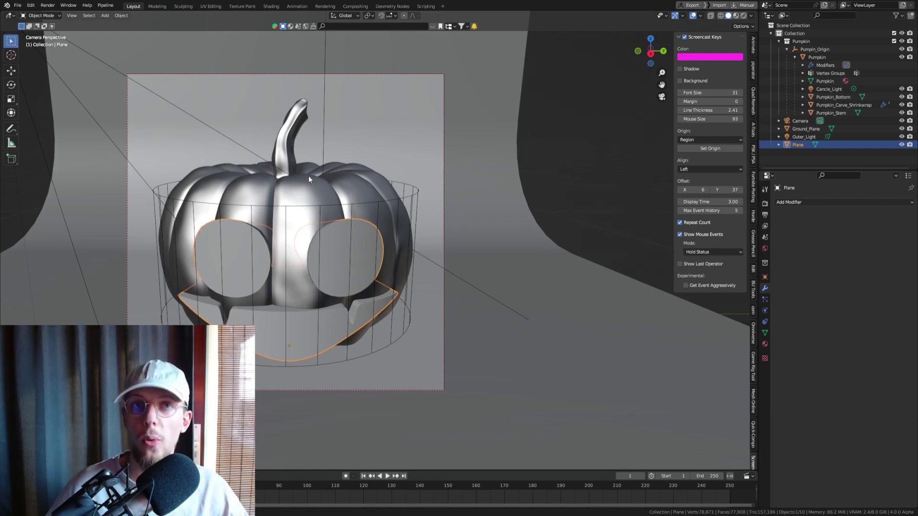
Step: Separate the face cutter mesh into its loose parts
key("Tab")
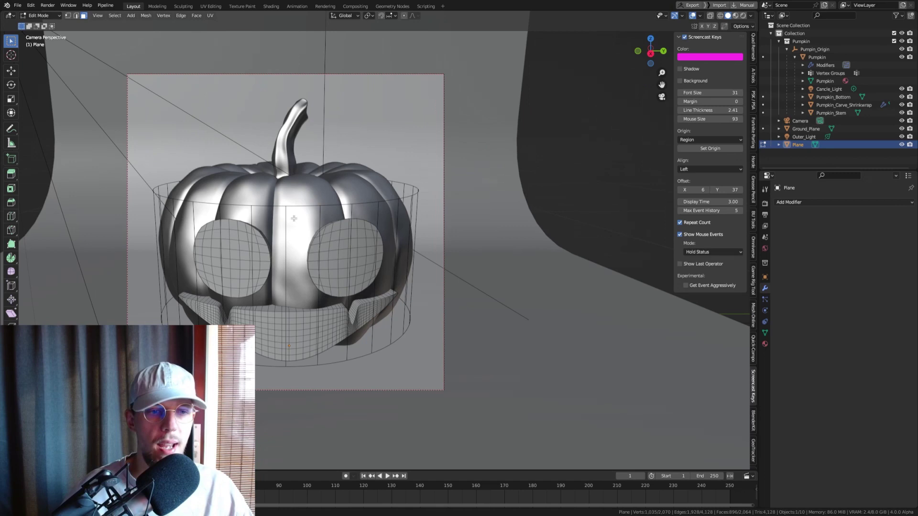
key("a")
key("p")
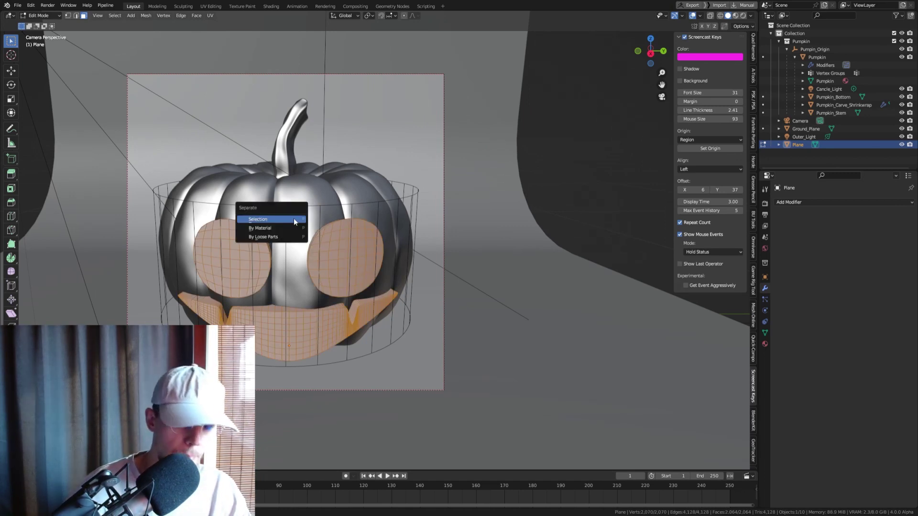
left_click(264, 237)
key("Tab")
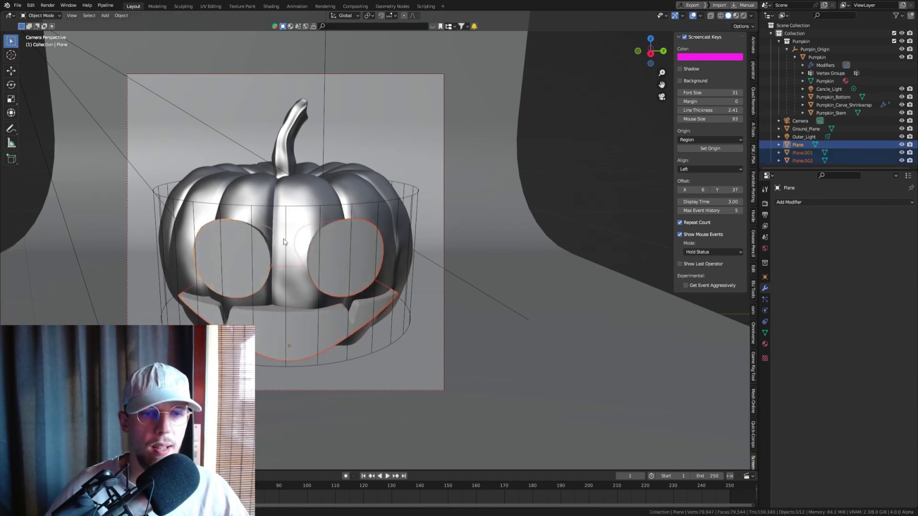
Step: Add two new Boolean modifiers to the pumpkin
left_click(288, 196)
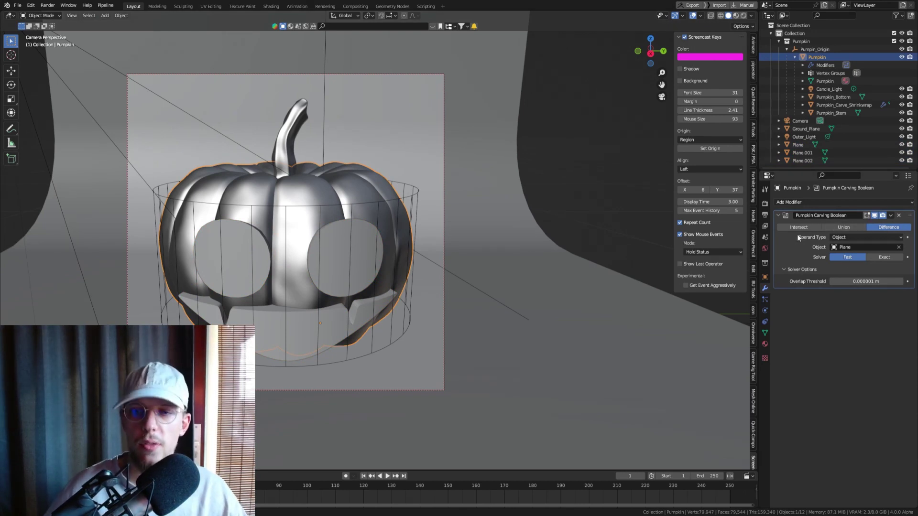
left_click(814, 205)
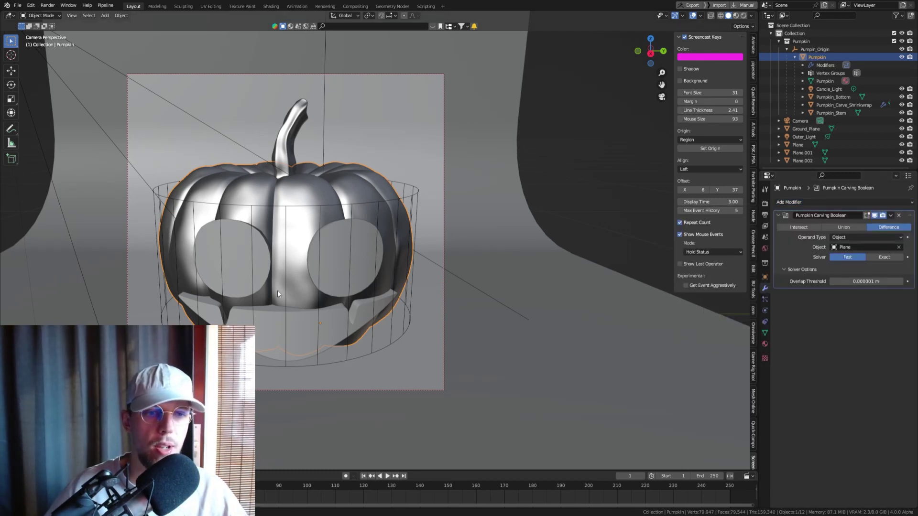
left_click(821, 202)
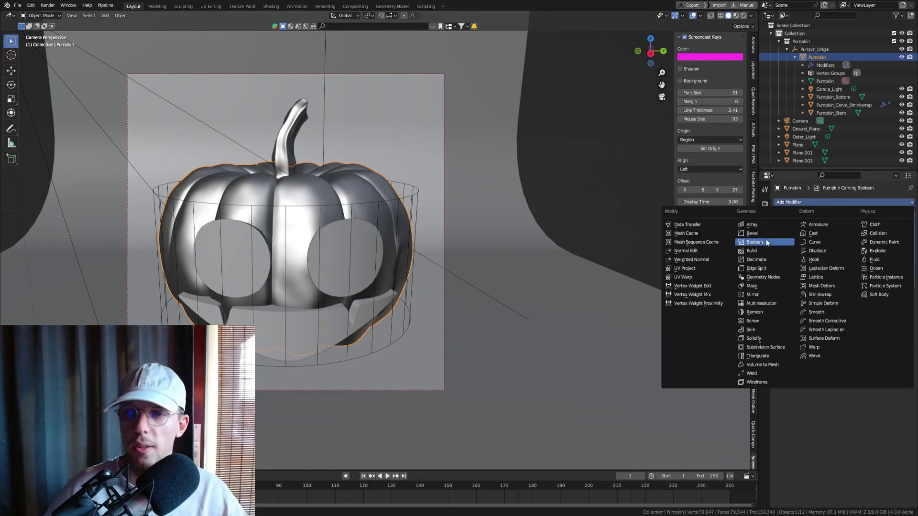
left_click(754, 242)
left_click(808, 202)
left_click(767, 242)
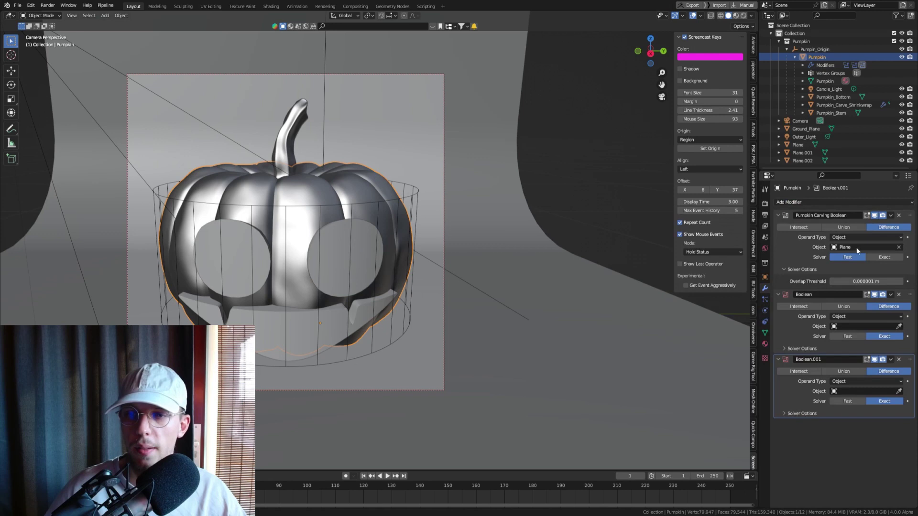
Step: Set the new Booleans' cutters to Plane.002 and Plane.001, both using the Fast solver
left_click(899, 326)
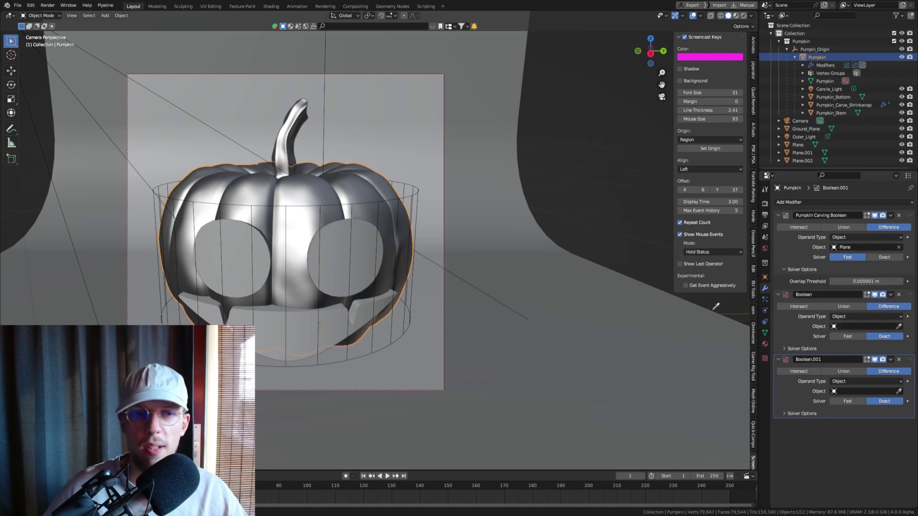
left_click(367, 238)
left_click(899, 391)
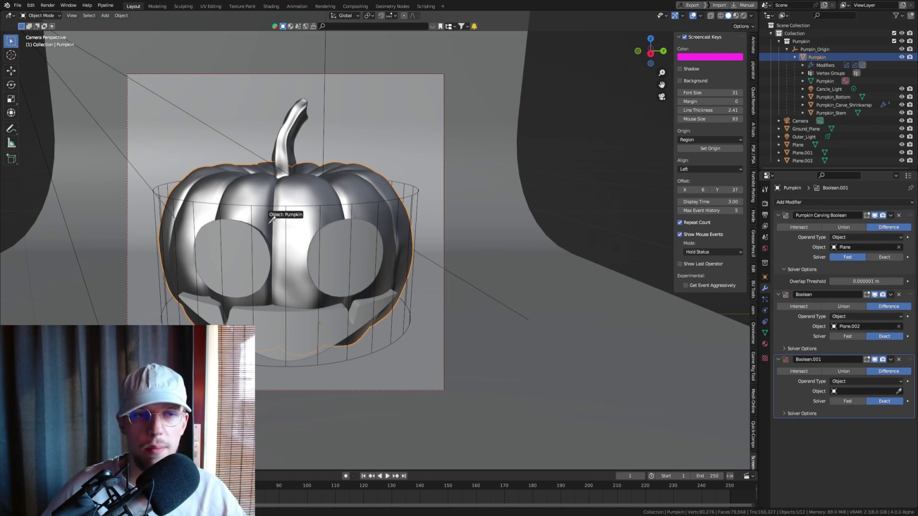
left_click(233, 246)
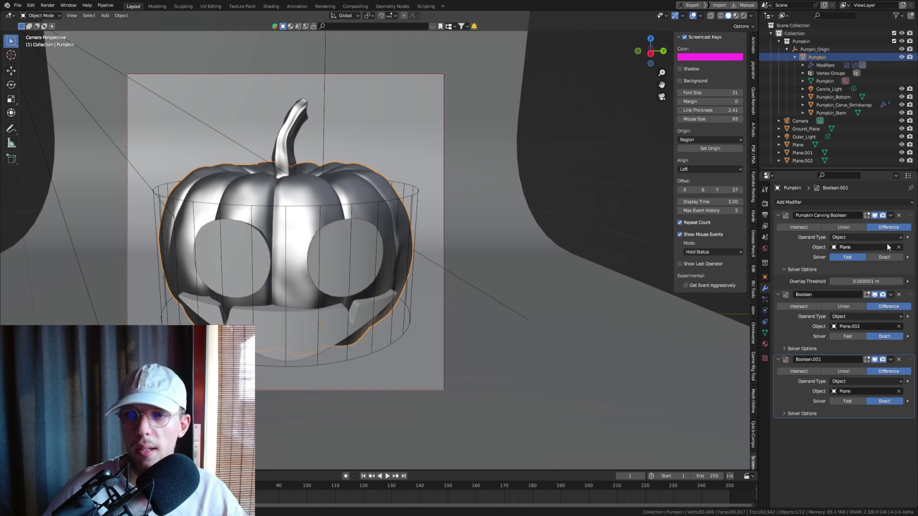
left_click(899, 391)
left_click(899, 391)
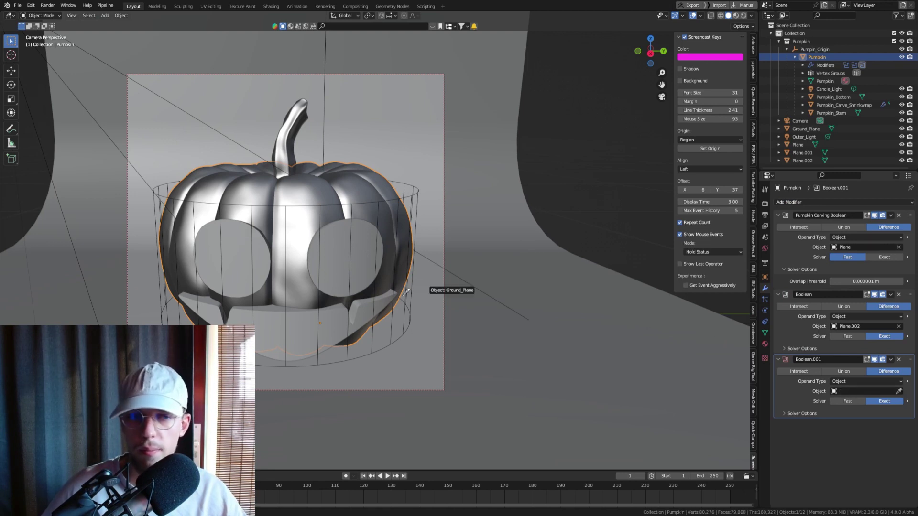
left_click(308, 320)
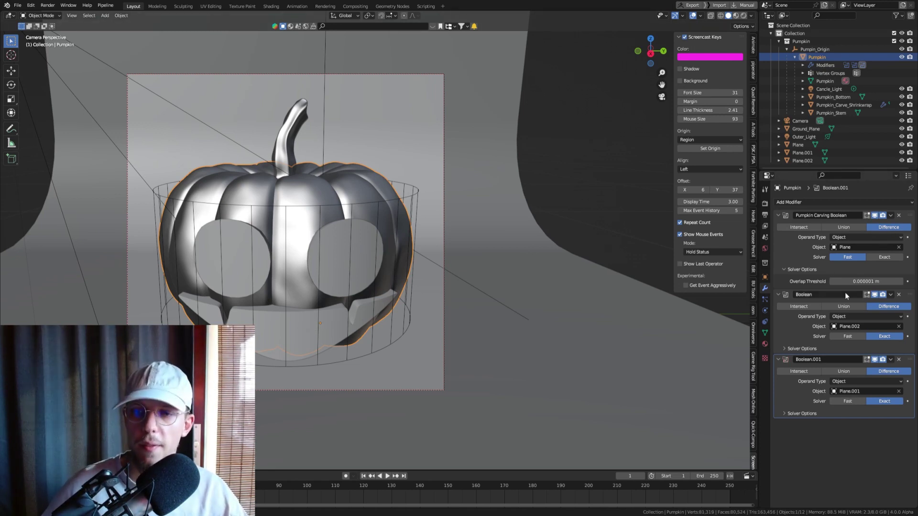
left_click(847, 336)
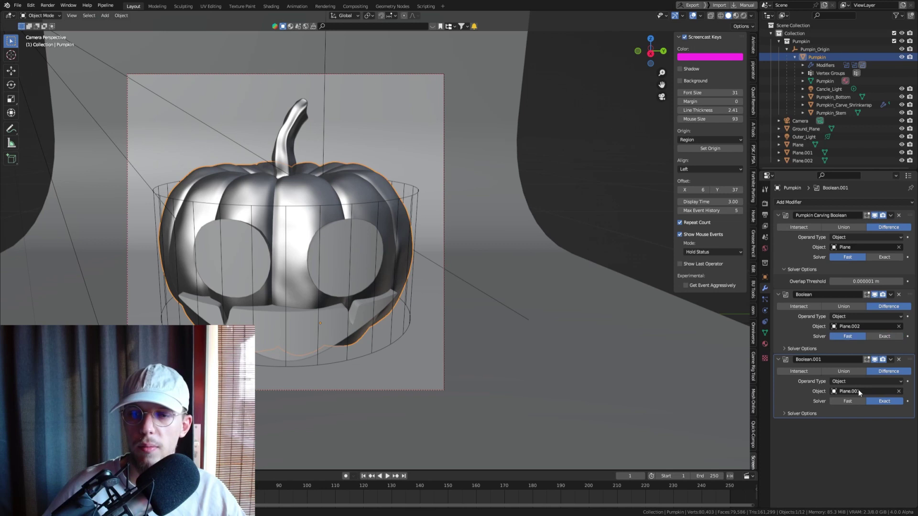
left_click(853, 402)
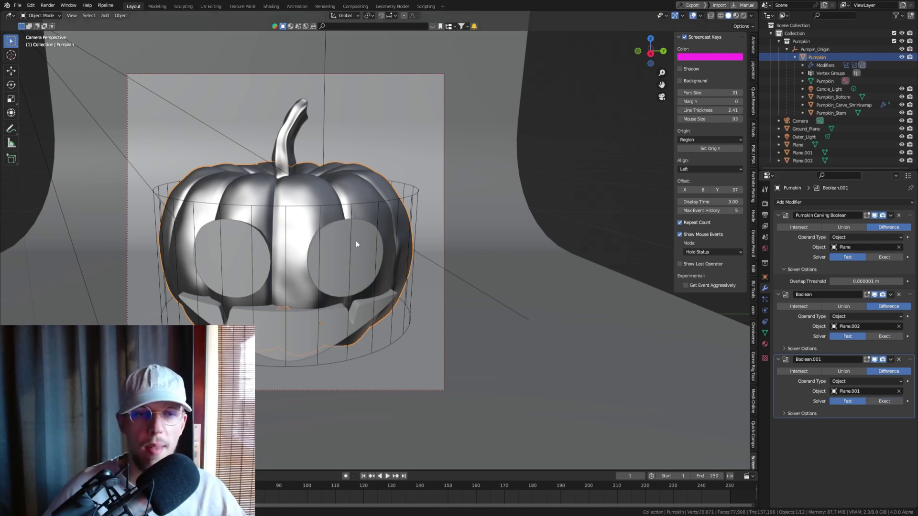
Step: Hide the three cutter pieces
left_click(246, 251)
left_click(298, 332, "shift")
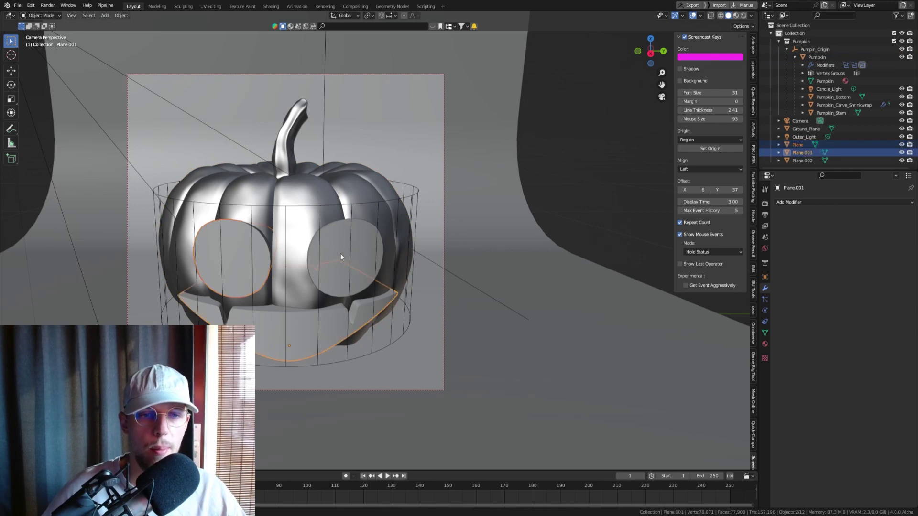
left_click(340, 252, "shift")
key("h")
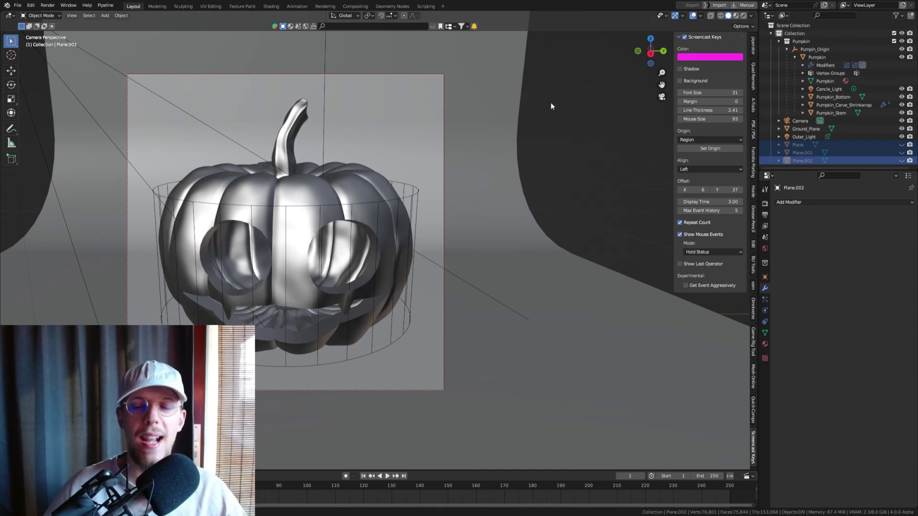
Step: Unhide the Plane cutter and reposition the left eye cutter
left_click(902, 144)
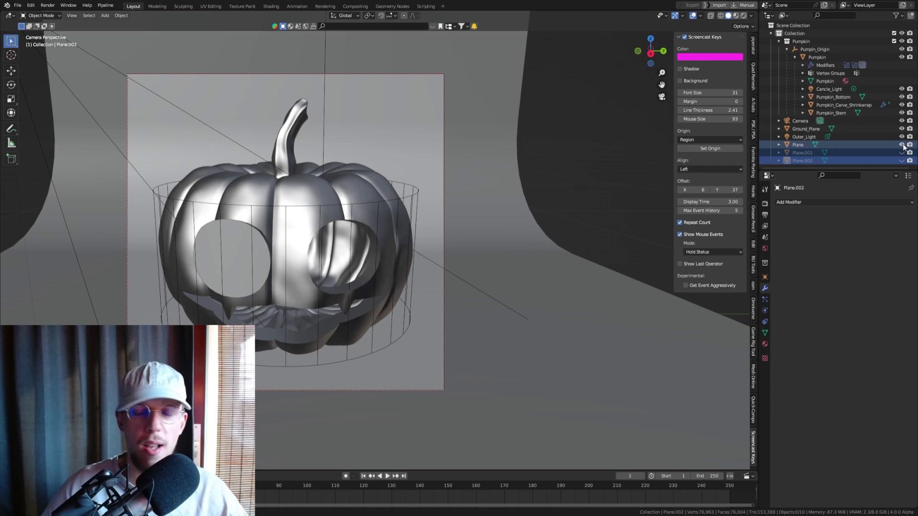
left_click(888, 144)
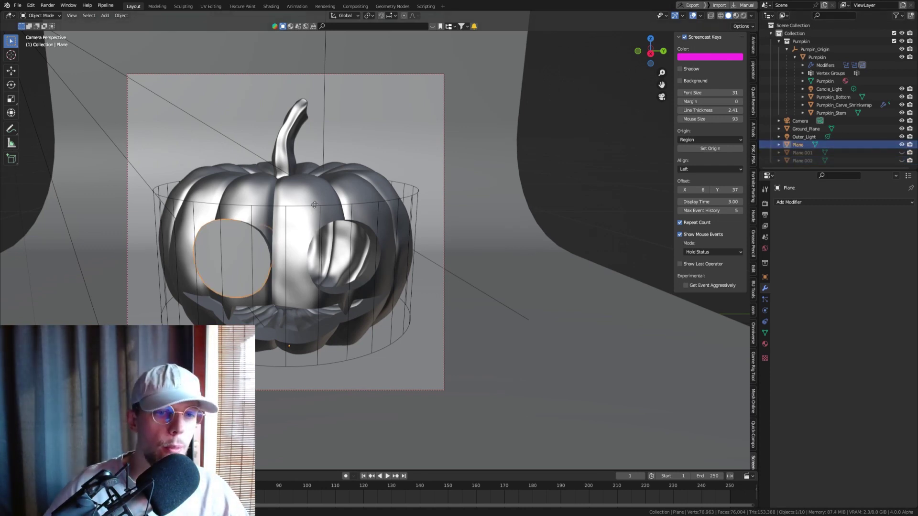
key("g")
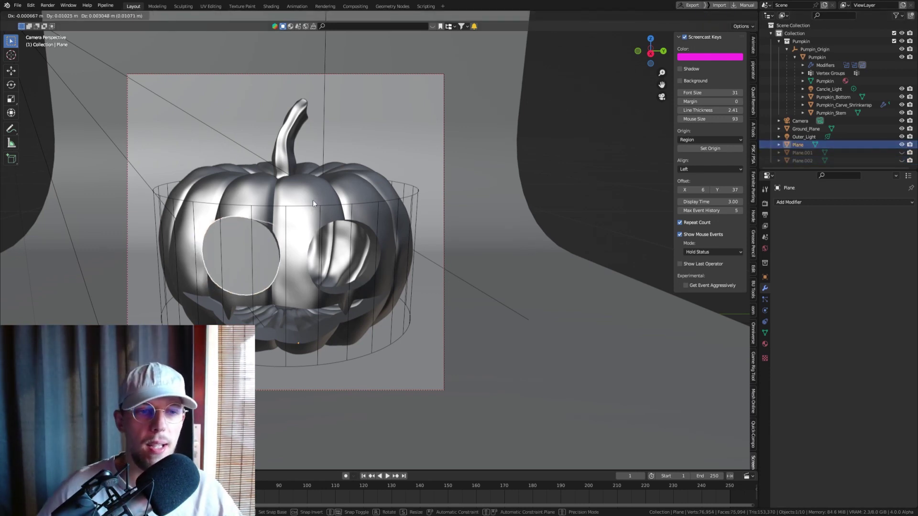
left_click(314, 203)
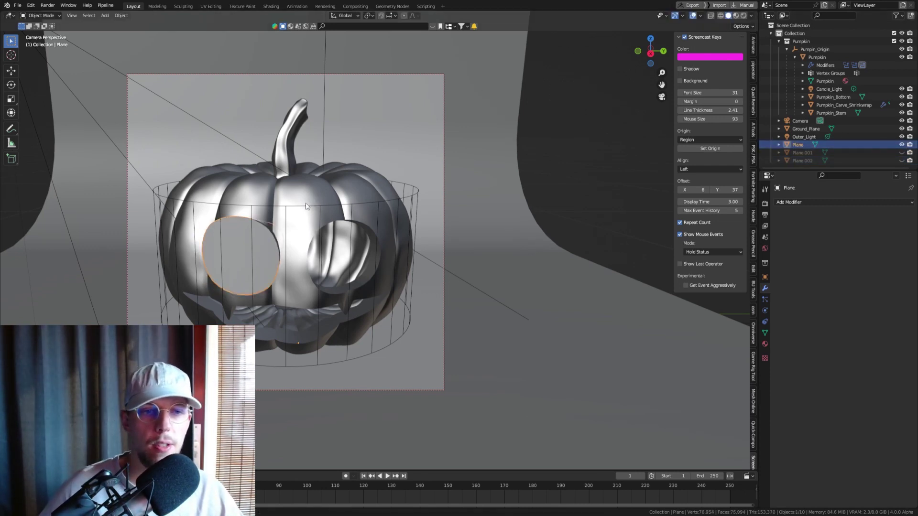
Step: Set the eye cutter's viewport display to Wire
left_click(764, 280)
scroll(816, 328, "down", 5)
scroll(816, 329, "down", 4)
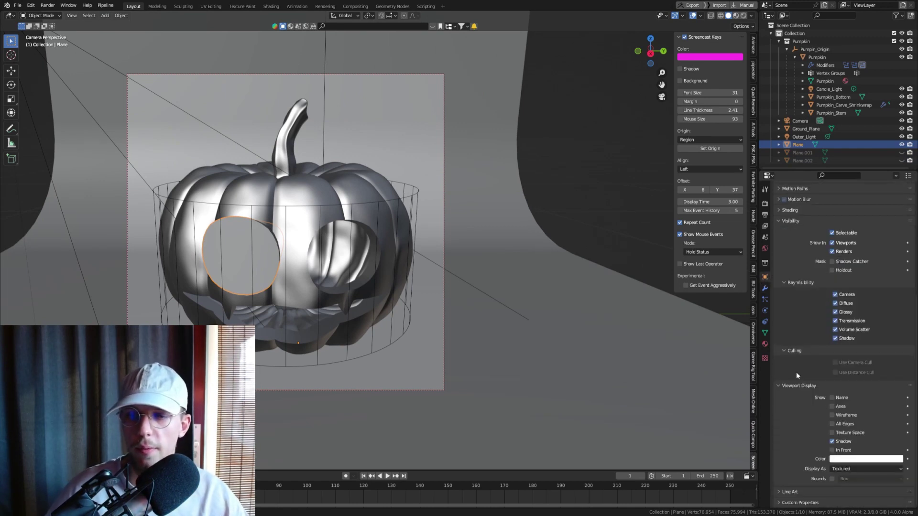
left_click(848, 469)
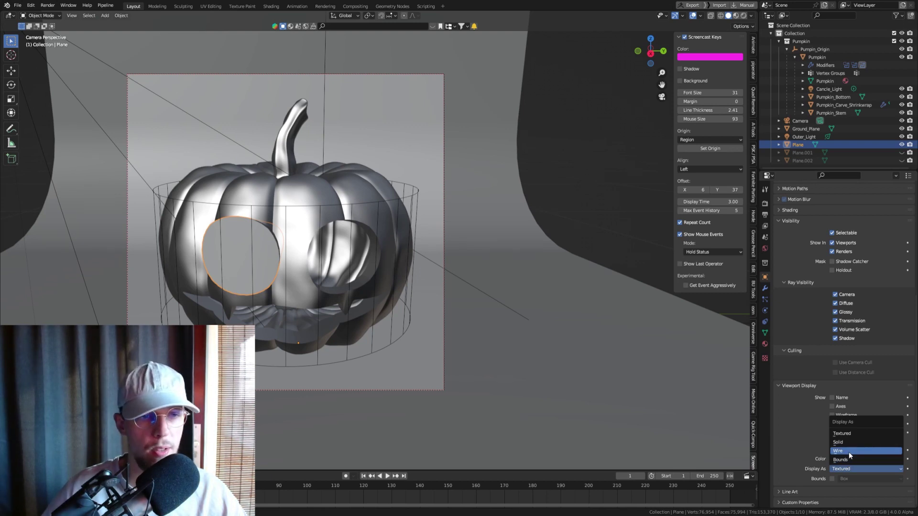
left_click(848, 452)
key("g")
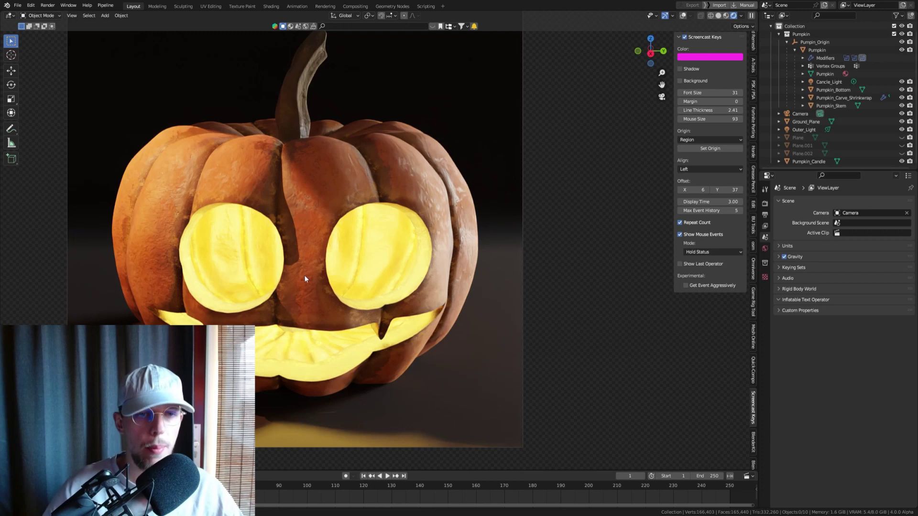
Step: Inspect the candle through the eye hole, return to camera view, and save as BU_Pumpking_Carving_Contest.blend
middle_click_drag(304, 274, 292, 241)
scroll(293, 240, "up", 6)
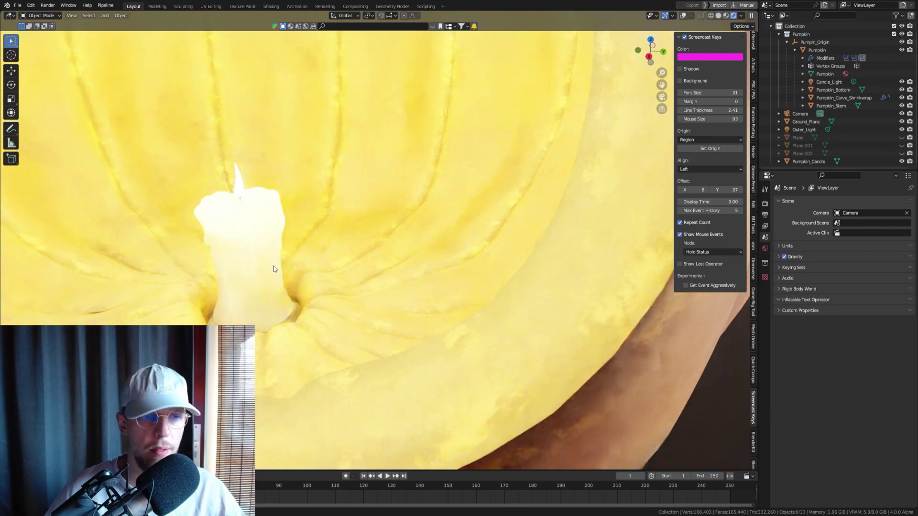
key("KP_0")
scroll(274, 269, "down", 3)
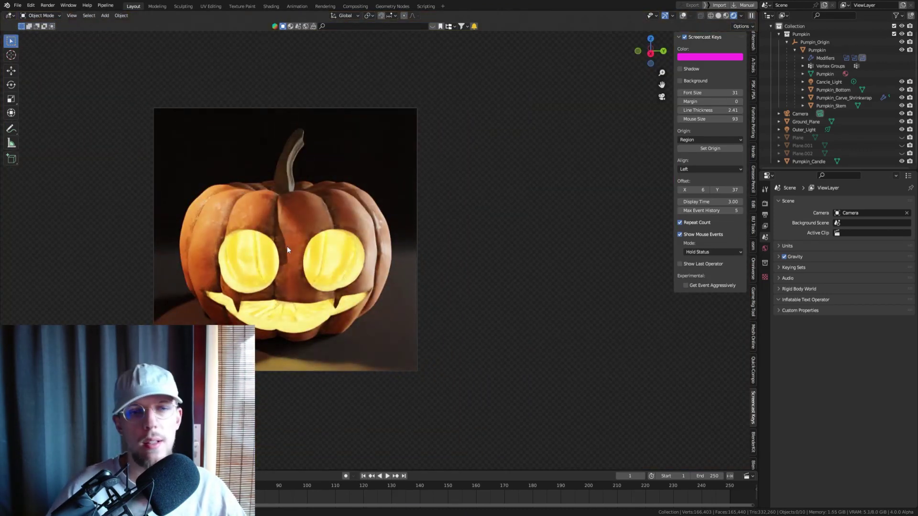
key("ctrl+s")
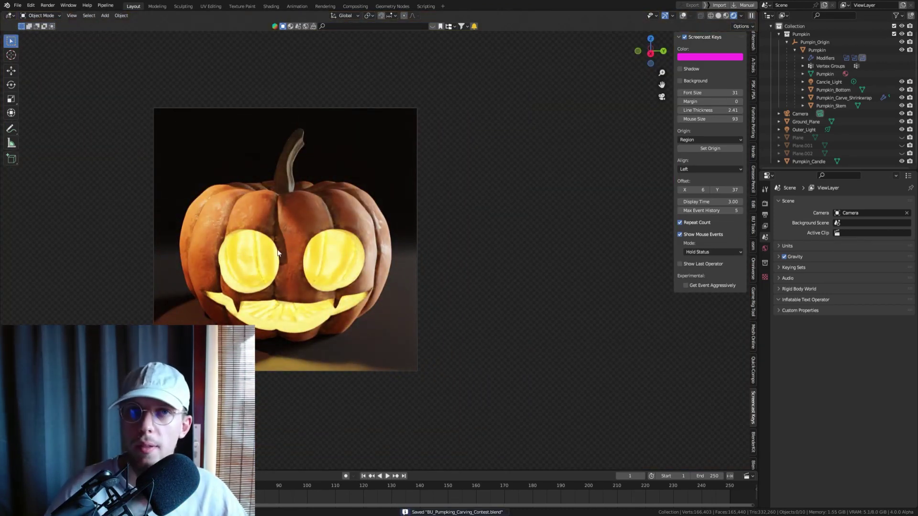
scroll(277, 253, "up", 1)
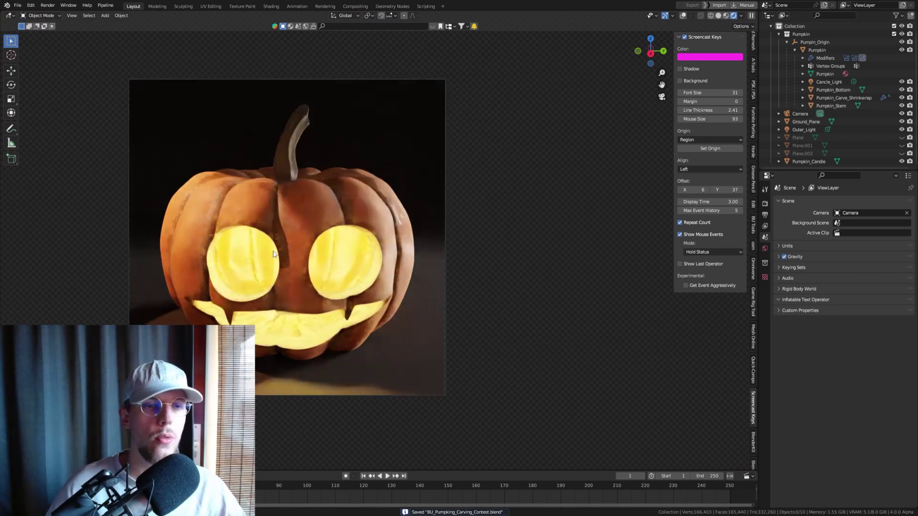